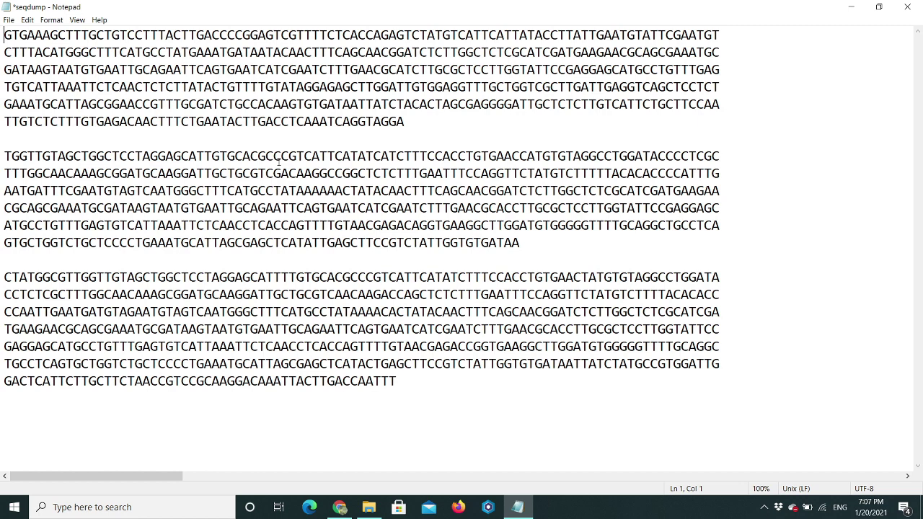
# Step: Insert an empty line above the first DNA sequence in seqdump
pyautogui.press('Return')
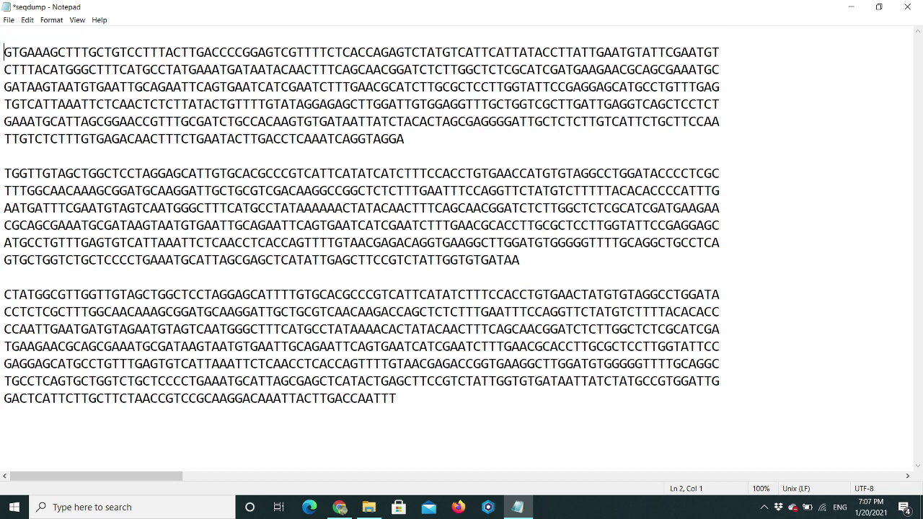
# Step: Type the header '>Agaricus sp.' on the empty top line above the first sequence
pyautogui.press('Up')
pyautogui.write('>')
pyautogui.write('Agaricus sp.')
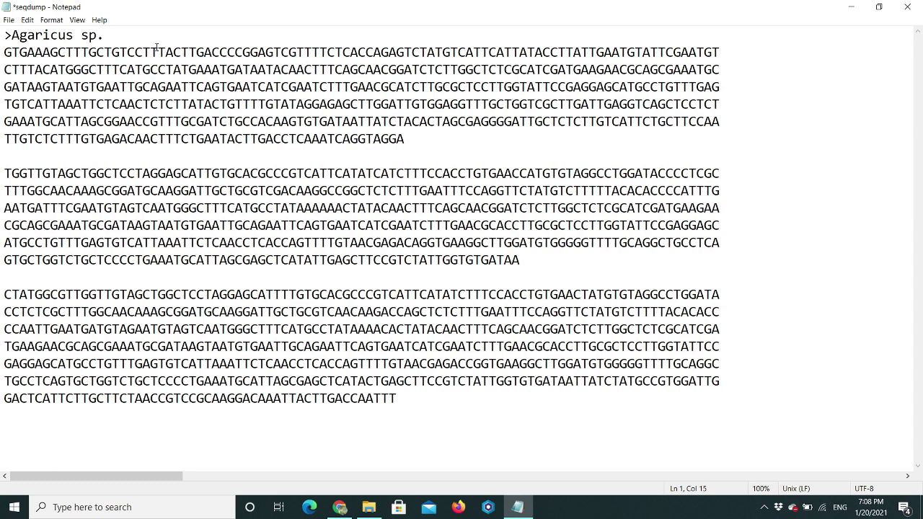
pyautogui.moveTo(3, 52); pyautogui.dragTo(415, 137)
pyautogui.click(266, 161)
pyautogui.click(415, 137)
# Step: Add the header '>Agaricus sp. 2' on a new line above the second sequence
pyautogui.press('Return')
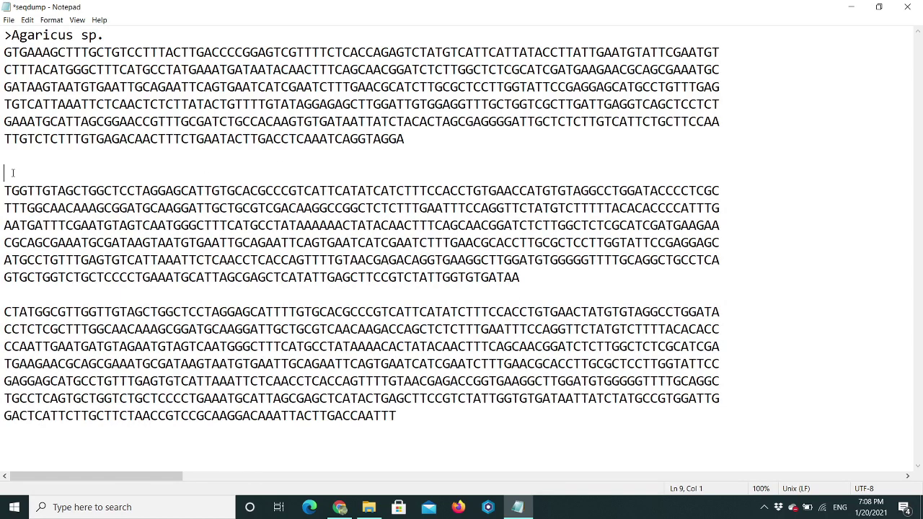
pyautogui.write('>Agaricus sp. 2')
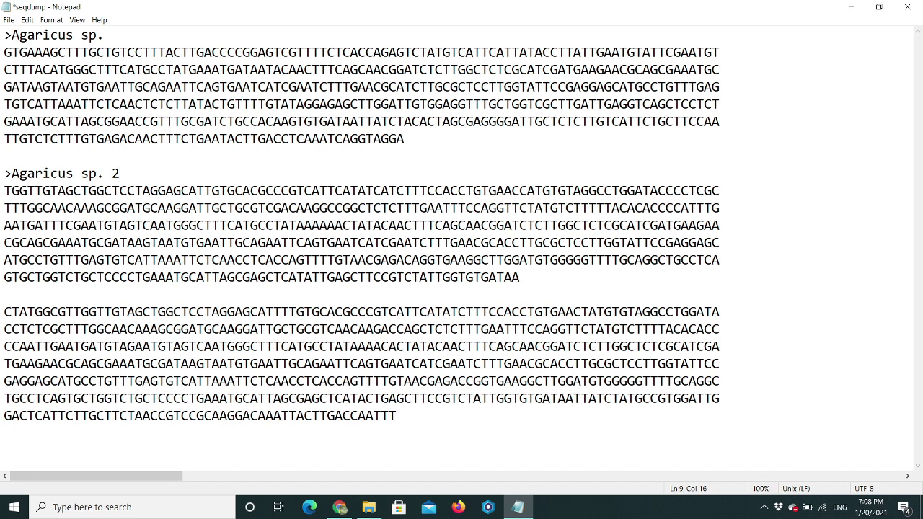
pyautogui.click(533, 272)
# Step: Add the header '>Agaricus sp. 3' above the third sequence, including the leading '>'
pyautogui.press('Return')
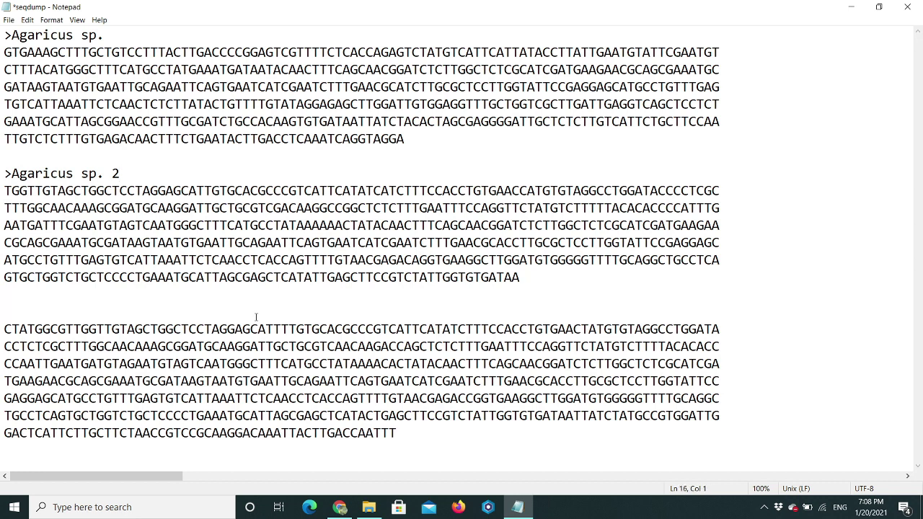
pyautogui.write('Agaricus sp. 3')
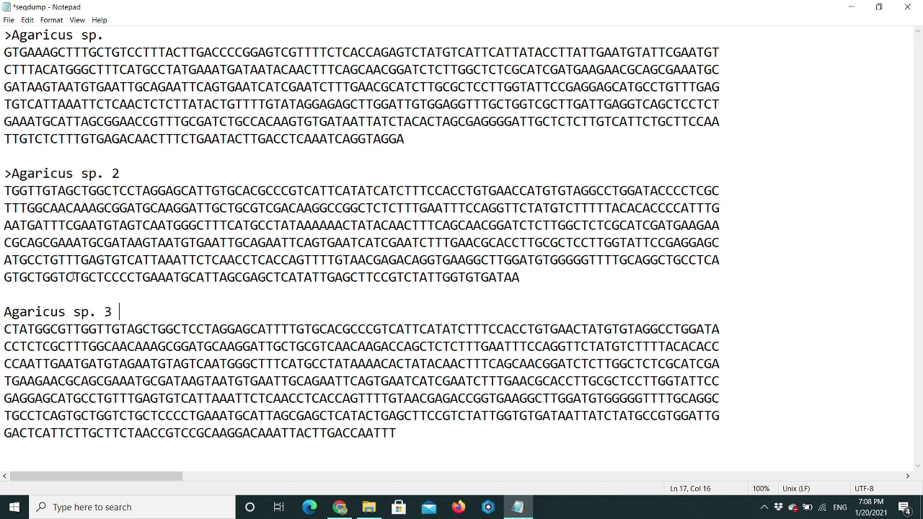
pyautogui.click(4, 311)
pyautogui.write('>')
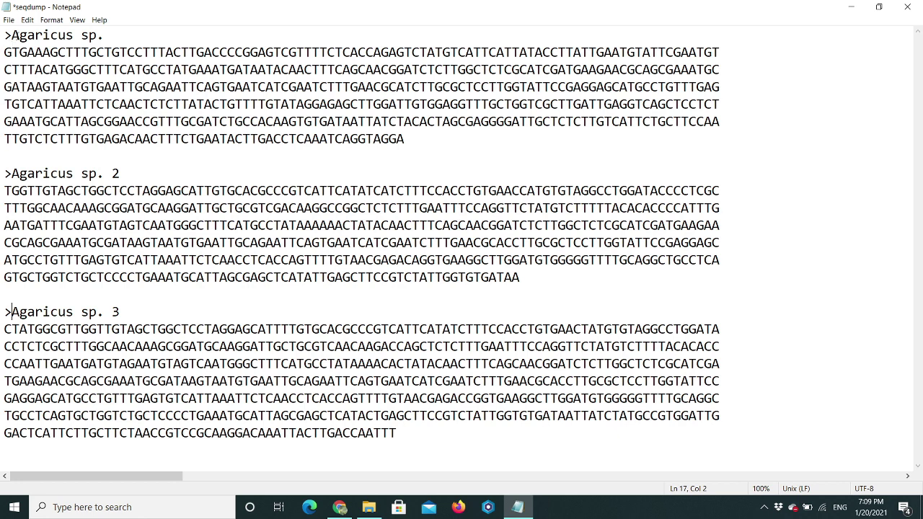
pyautogui.click(8, 20)
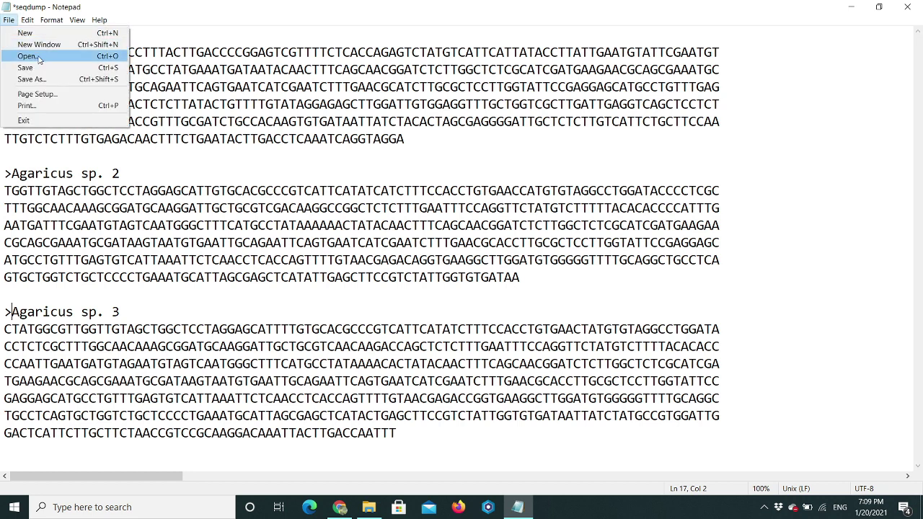
# Step: Save the file as a Text Document named 'Agaricus seqeunces' on the Desktop
pyautogui.click(32, 80)
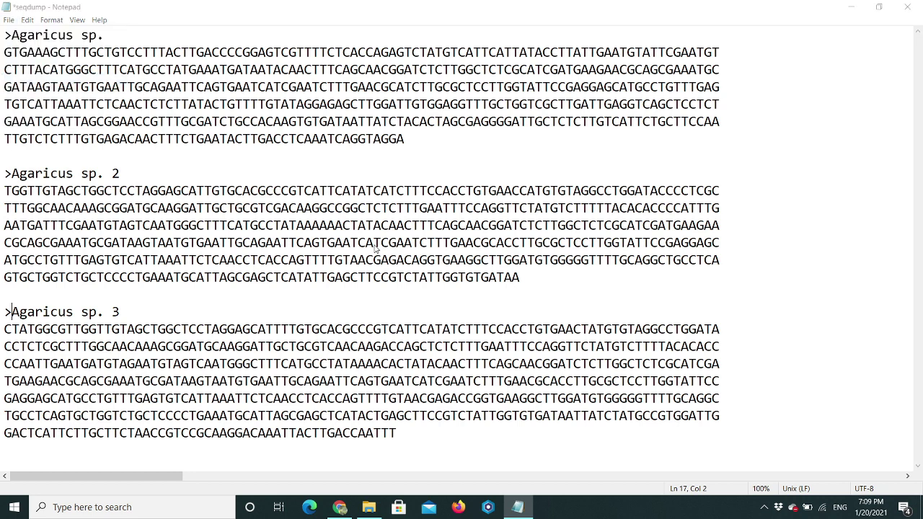
pyautogui.click(186, 267)
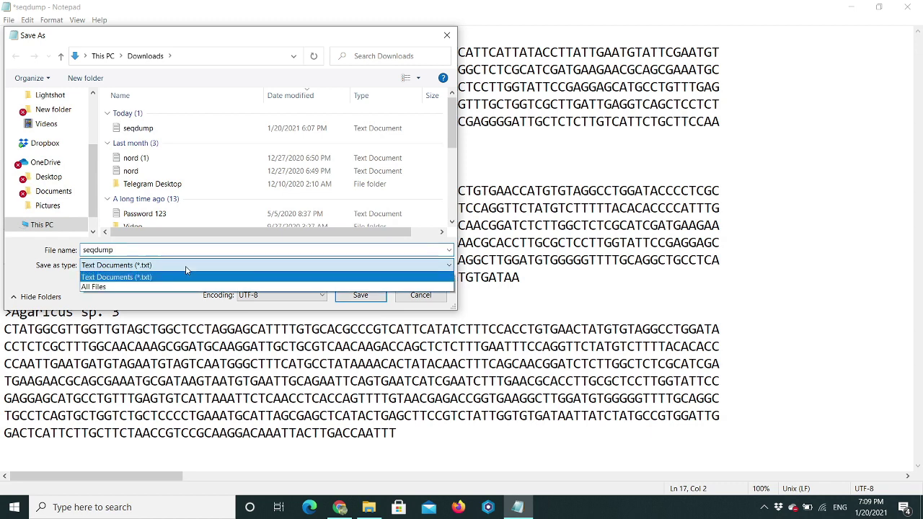
pyautogui.click(157, 279)
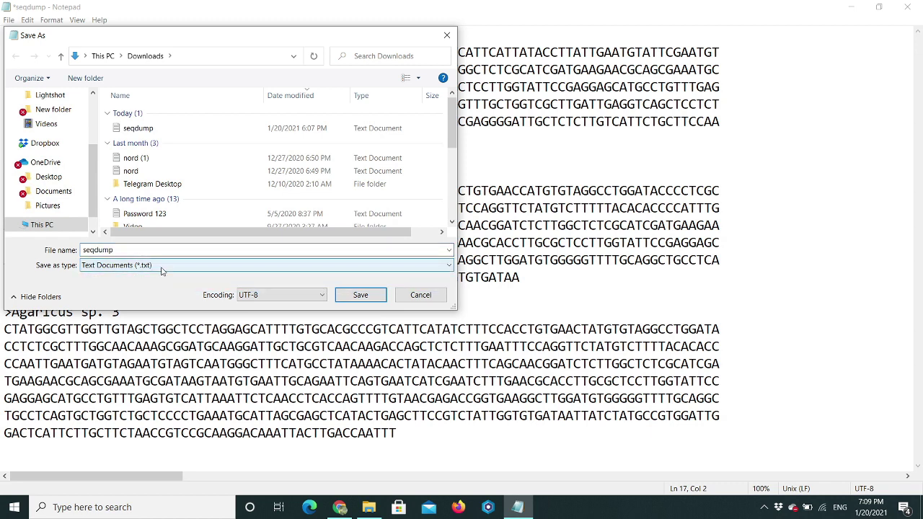
pyautogui.doubleClick(155, 248)
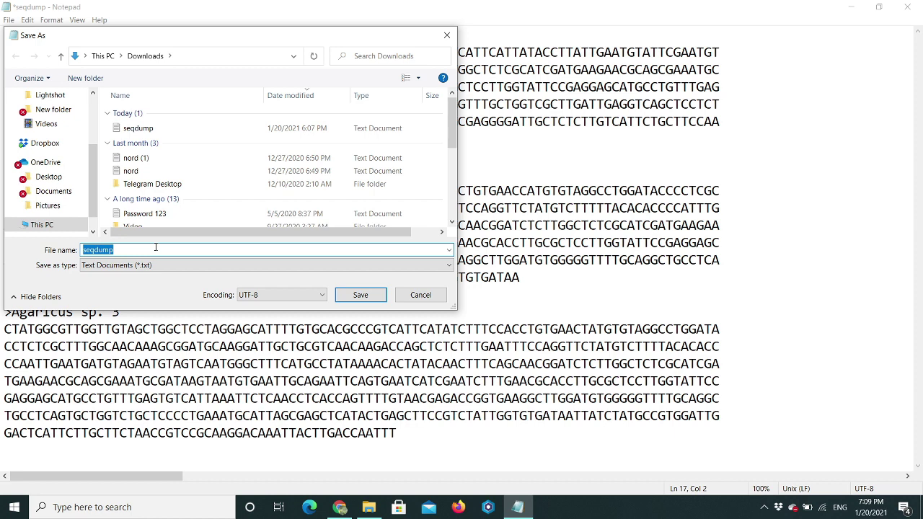
pyautogui.write('Agaricus seqeunces')
pyautogui.scroll(3, 76, 122)
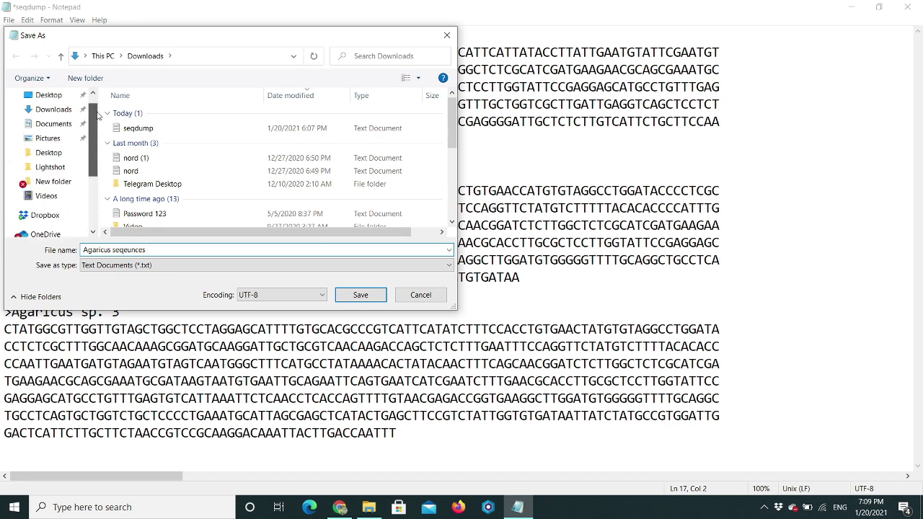
pyautogui.click(62, 121)
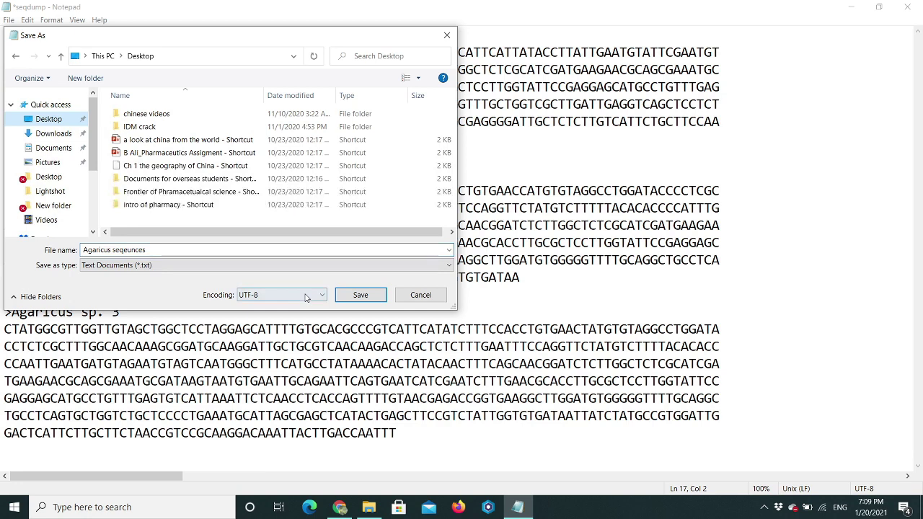
pyautogui.click(360, 299)
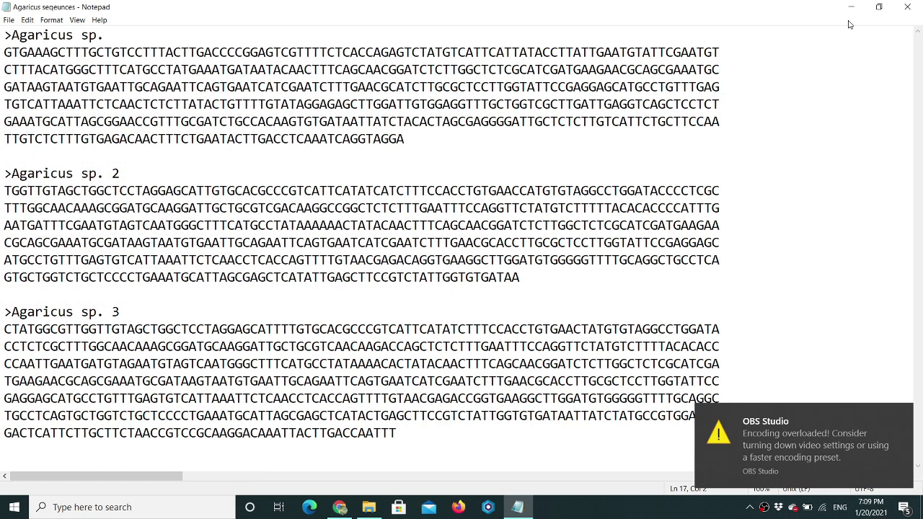
pyautogui.click(902, 416)
# Step: Open Google in Chrome and search for 'genebank'
pyautogui.click(855, 7)
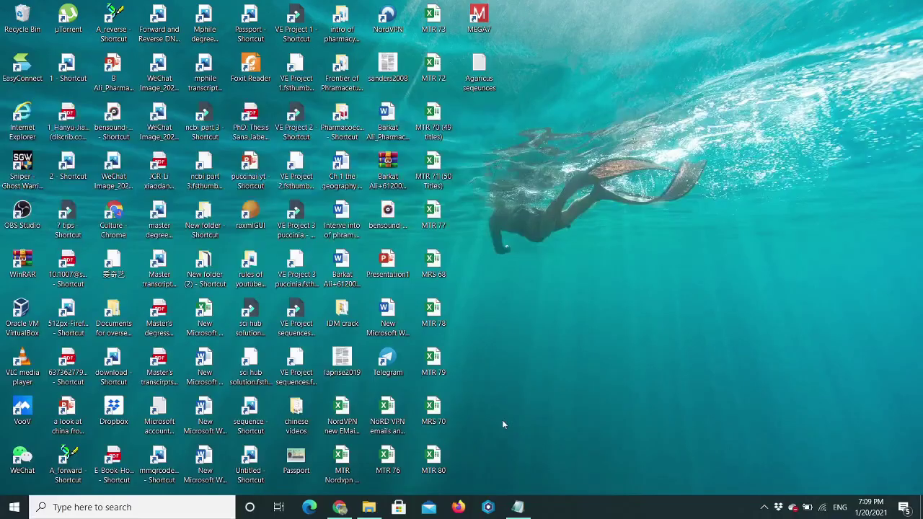
pyautogui.click(341, 508)
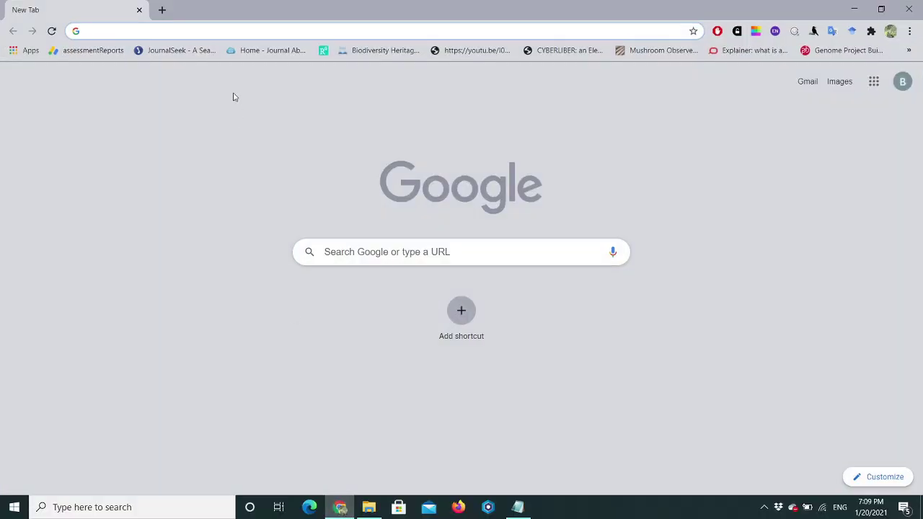
pyautogui.write('g')
pyautogui.press('Return')
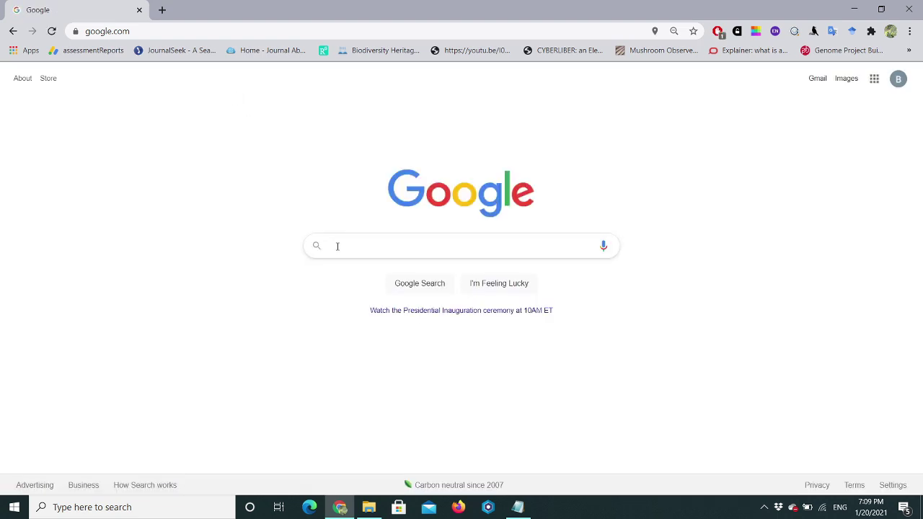
pyautogui.click(337, 246)
pyautogui.write('genebank')
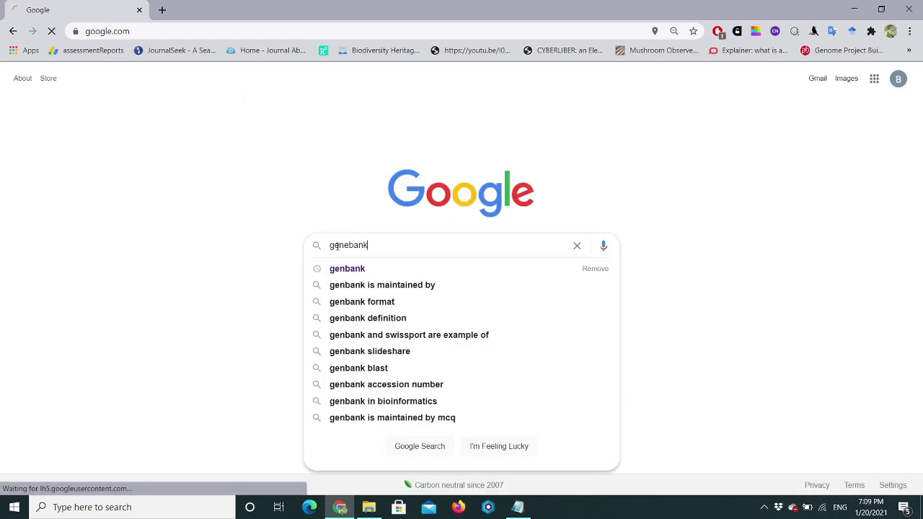
pyautogui.press('Return')
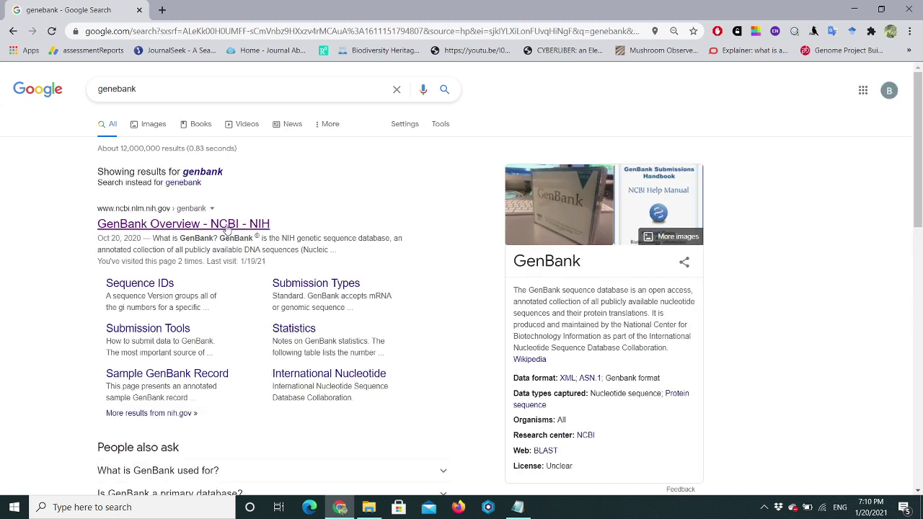
# Step: Open the 'GenBank Overview - NCBI - NIH' result and choose BankIt from the Submit menu
pyautogui.click(227, 225)
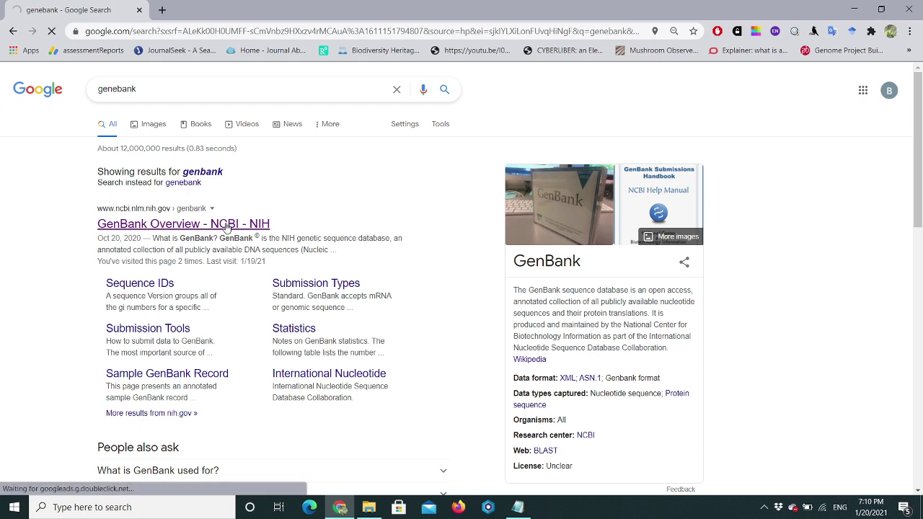
pyautogui.click(226, 227)
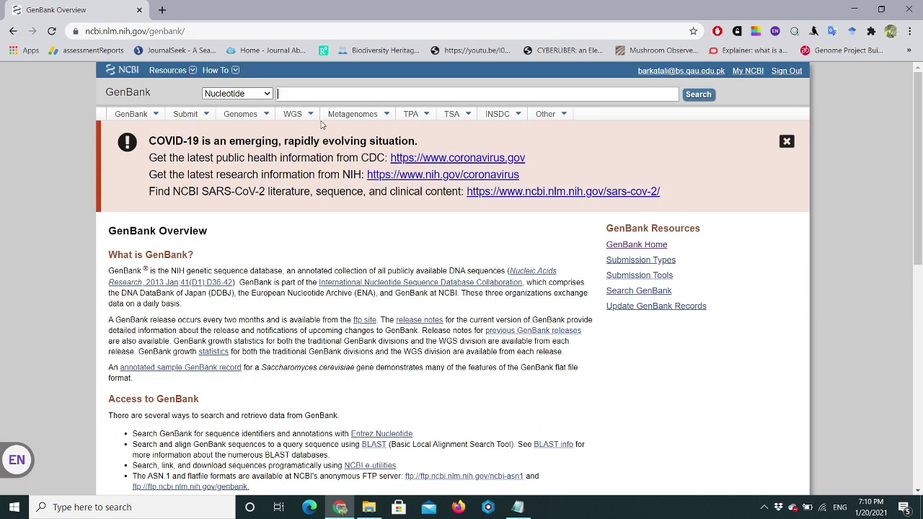
pyautogui.click(207, 116)
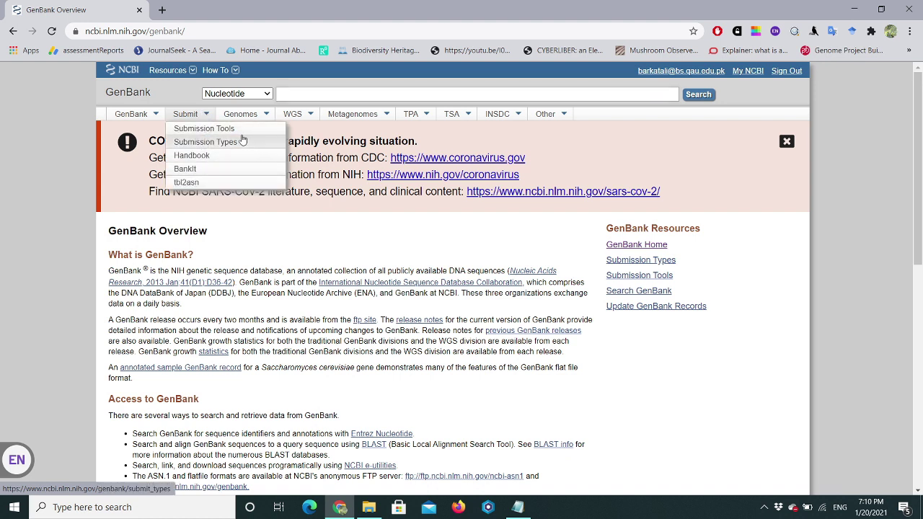
pyautogui.click(205, 174)
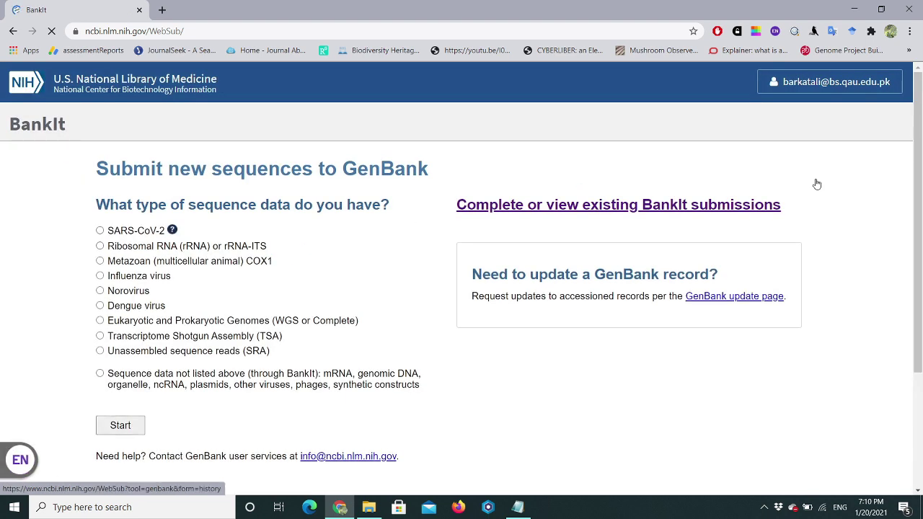
# Step: Select 'Ribosomal RNA (rRNA) or rRNA-ITS' as the data type and start the submission
pyautogui.moveTo(922, 169); pyautogui.dragTo(922, 215)
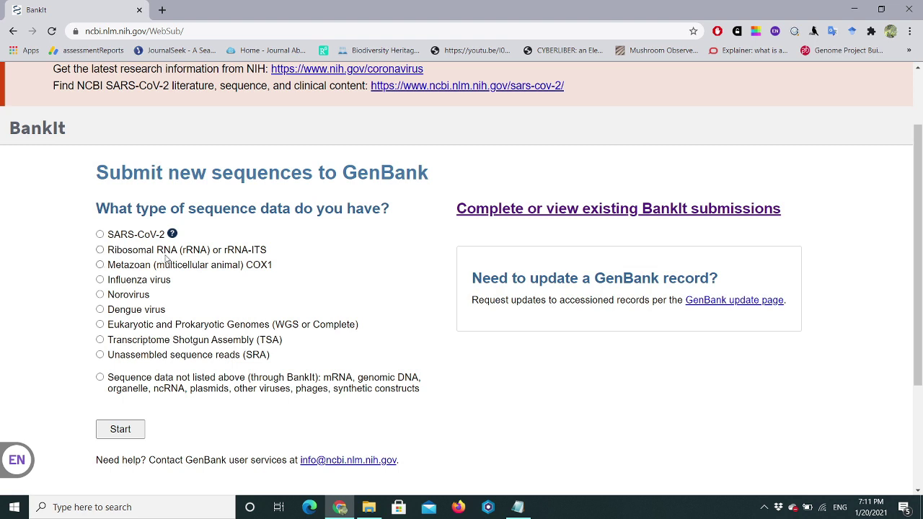
pyautogui.click(211, 254)
pyautogui.click(131, 433)
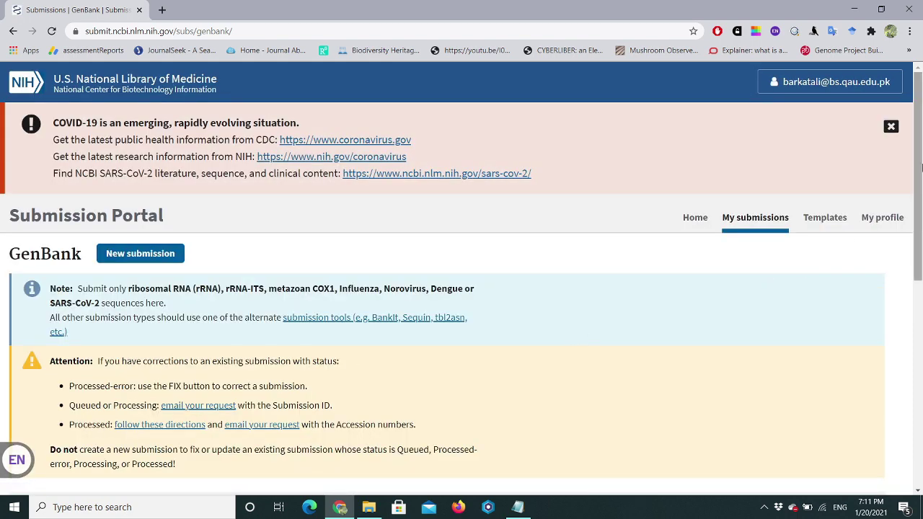
# Step: Delete the old unfinished Eukaryotic Nuclear rRNA/ITS submission and confirm with OK
pyautogui.moveTo(920, 167); pyautogui.dragTo(921, 262)
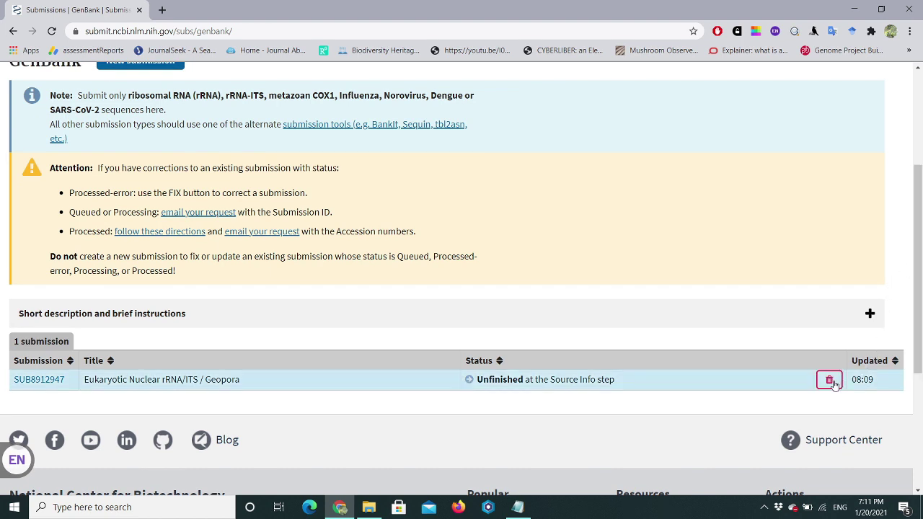
pyautogui.click(830, 381)
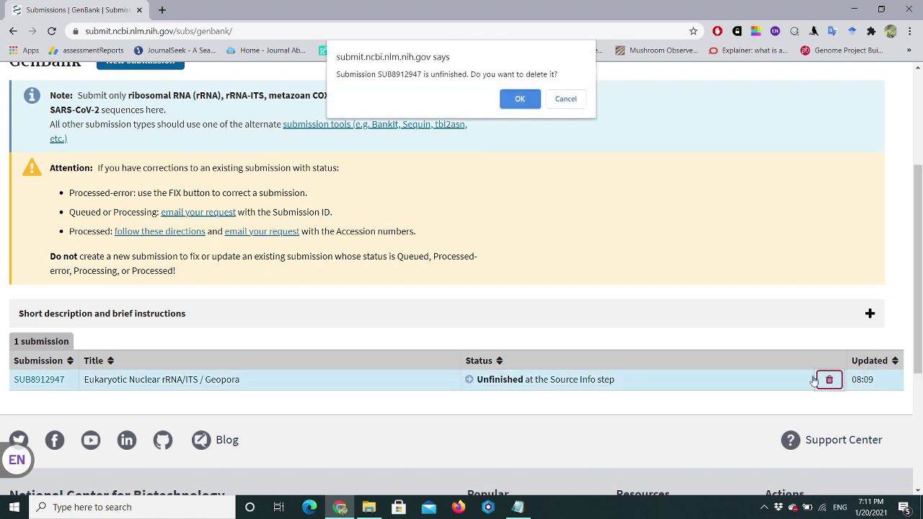
pyautogui.click(530, 99)
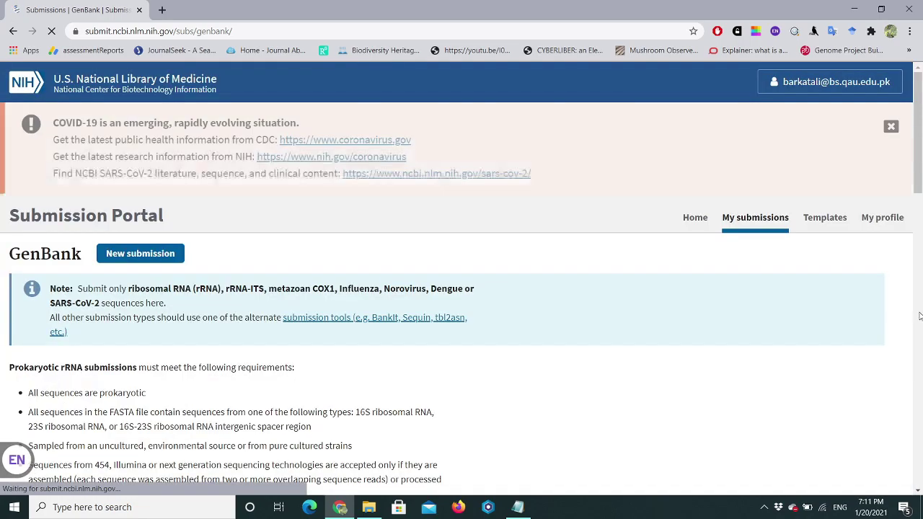
# Step: Scroll through the requirements for eukaryotic rRNA and rRNA-ITS submissions
pyautogui.moveTo(918, 186)
pyautogui.mouseDown()
pyautogui.moveTo(918, 483)
pyautogui.moveTo(918, 168)
pyautogui.mouseUp()
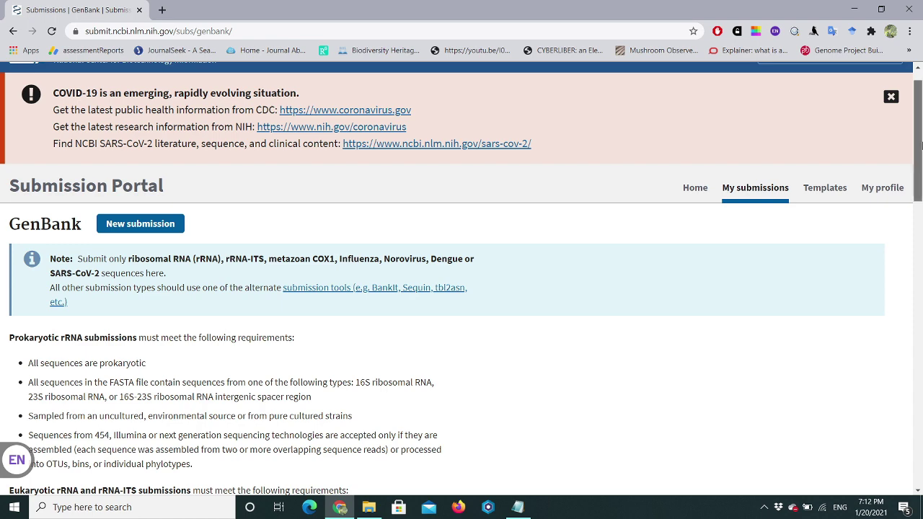
pyautogui.scroll(-1, 920, 164)
pyautogui.scroll(-1, 920, 165)
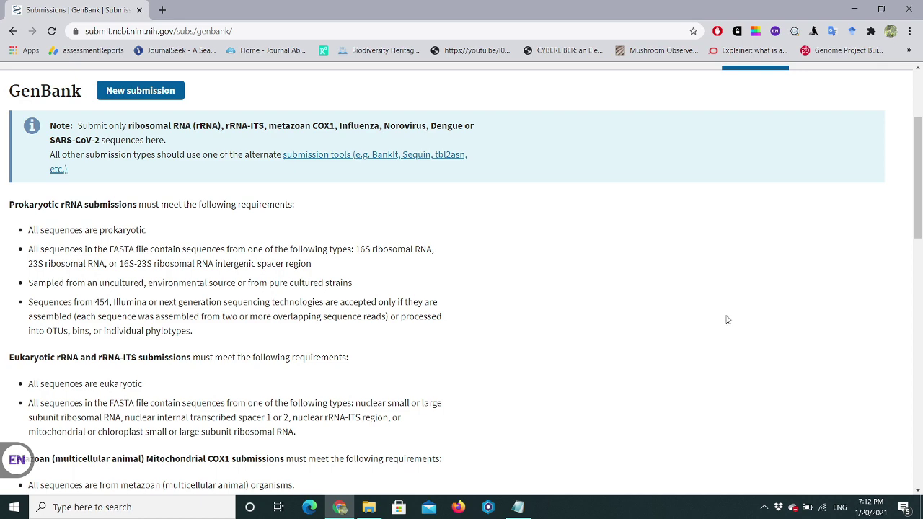
pyautogui.scroll(-2, 920, 247)
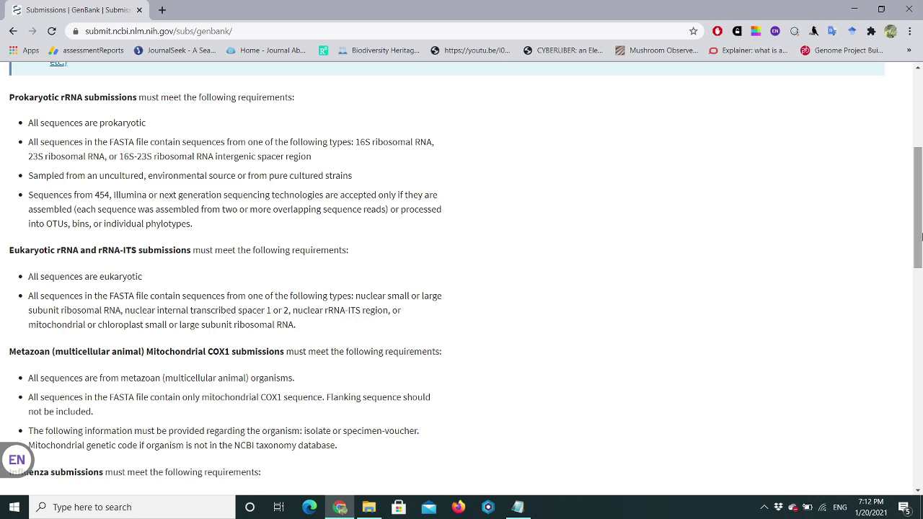
pyautogui.moveTo(917, 209); pyautogui.dragTo(918, 135)
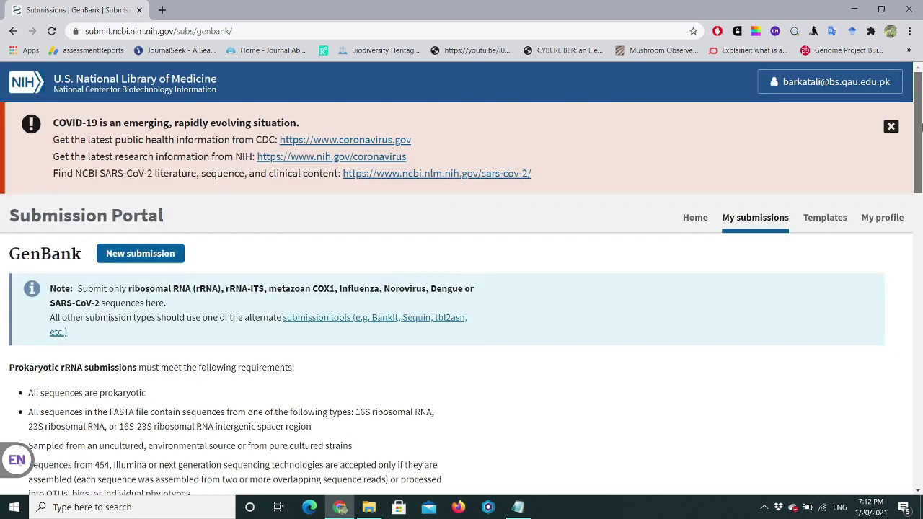
# Step: Create a new submission and scroll through the Submission Type sequence-content options
pyautogui.click(159, 262)
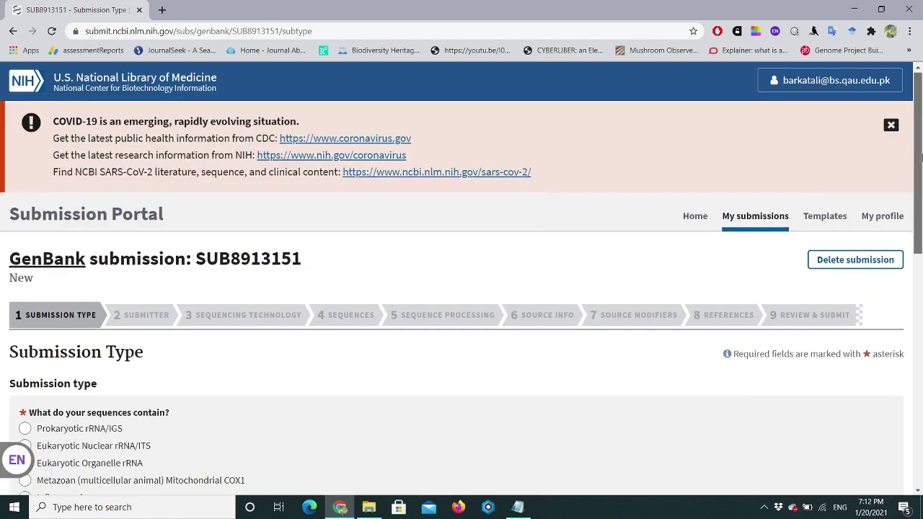
pyautogui.moveTo(921, 157); pyautogui.dragTo(921, 207)
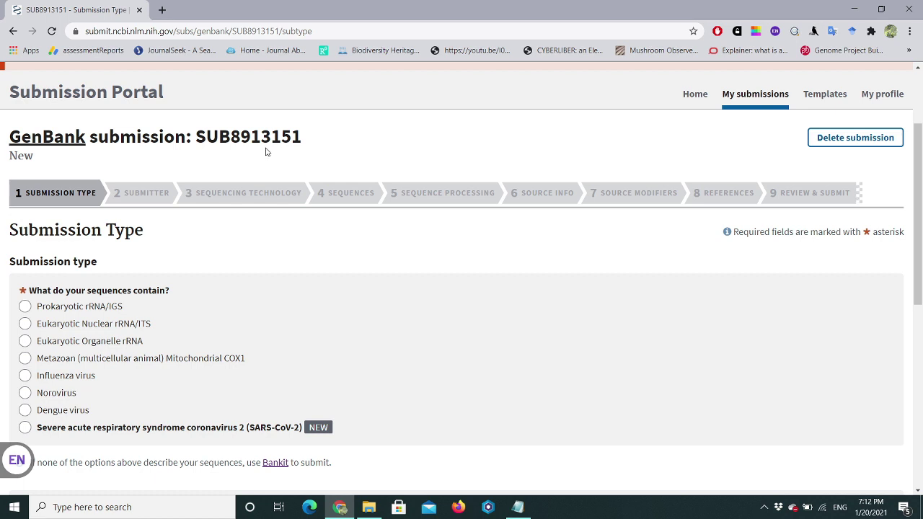
pyautogui.moveTo(921, 165); pyautogui.dragTo(921, 192)
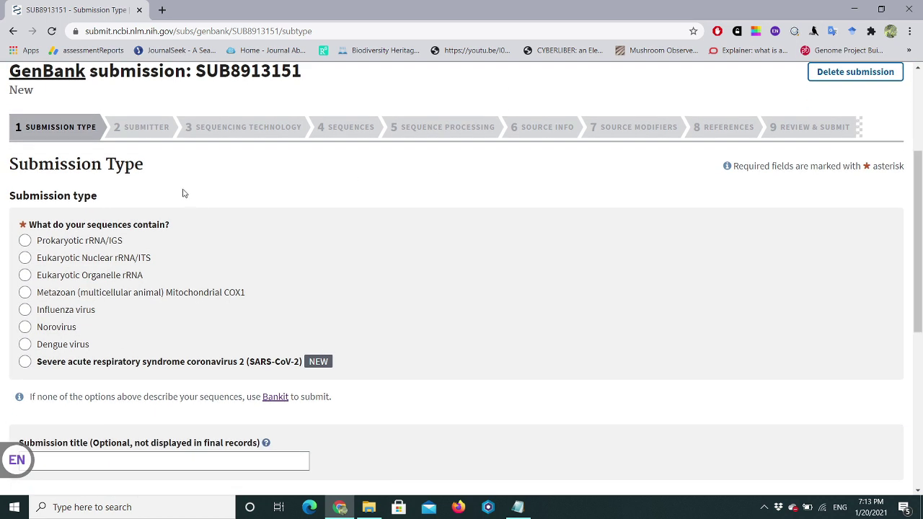
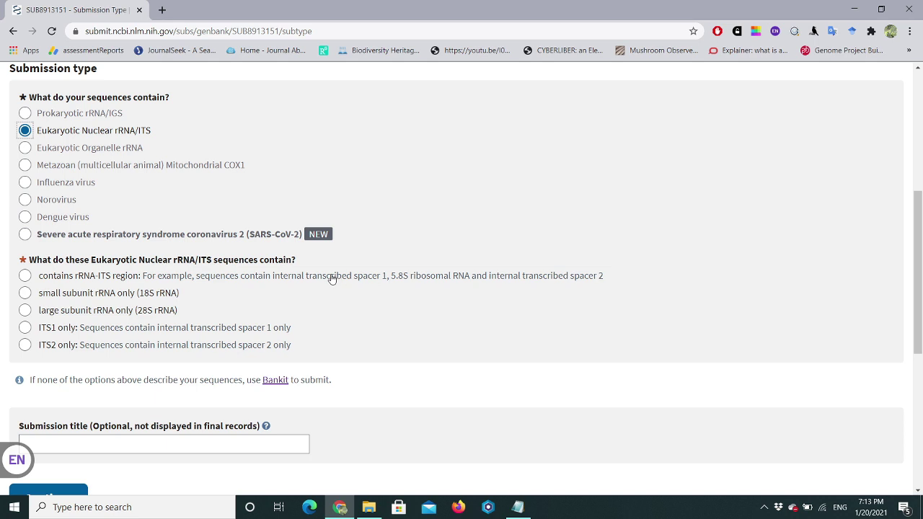
# Step: Select 'contains rRNA-ITS region', enter the submission title 'Agaricus', and continue
pyautogui.click(26, 280)
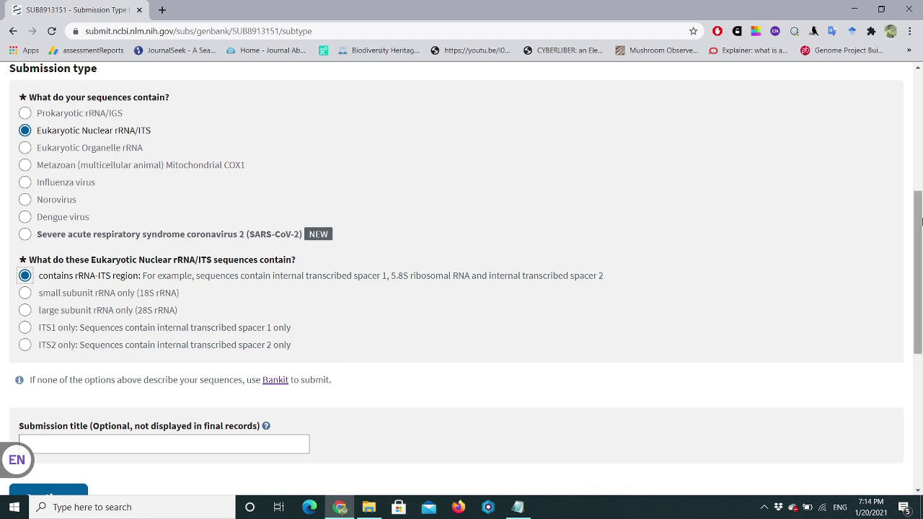
pyautogui.moveTo(918, 273); pyautogui.dragTo(918, 335)
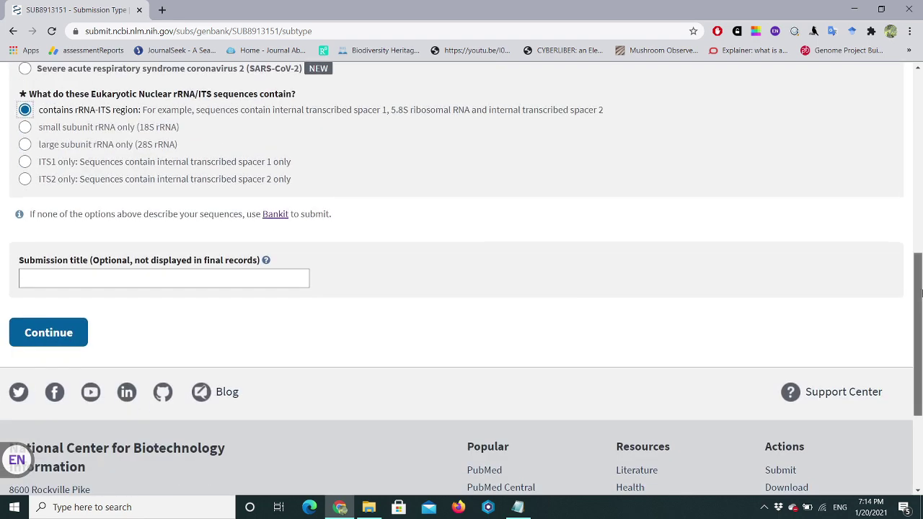
pyautogui.click(98, 284)
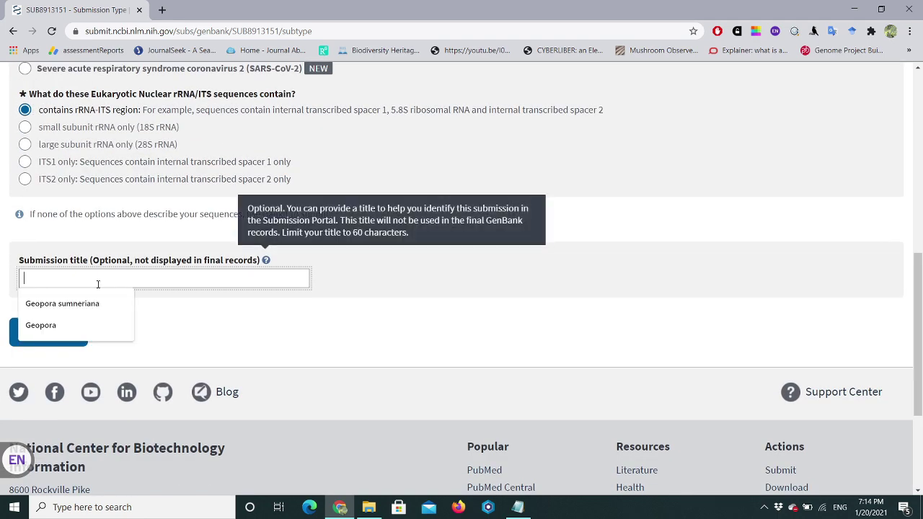
pyautogui.write('Agaricus')
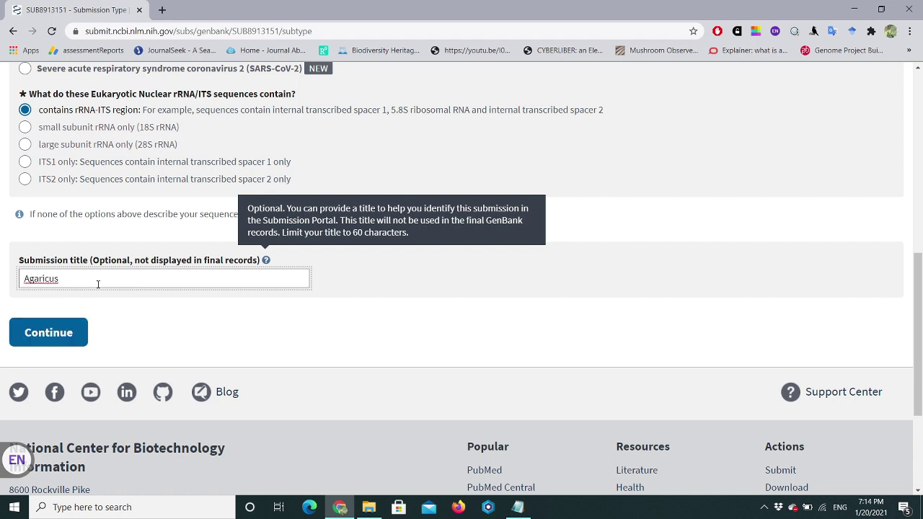
pyautogui.click(65, 343)
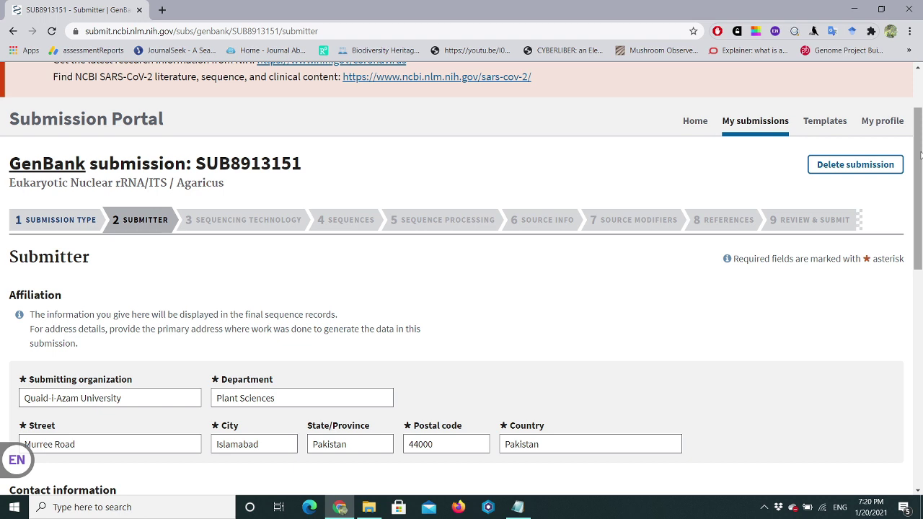
# Step: Review the prefilled Submitter affiliation and contact fields and continue without changes
pyautogui.moveTo(920, 155); pyautogui.dragTo(921, 207)
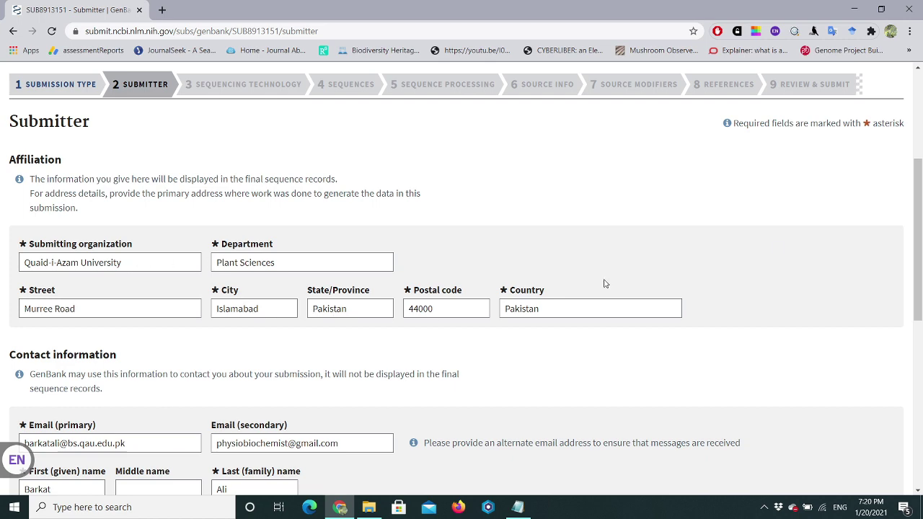
pyautogui.scroll(-2, 606, 281)
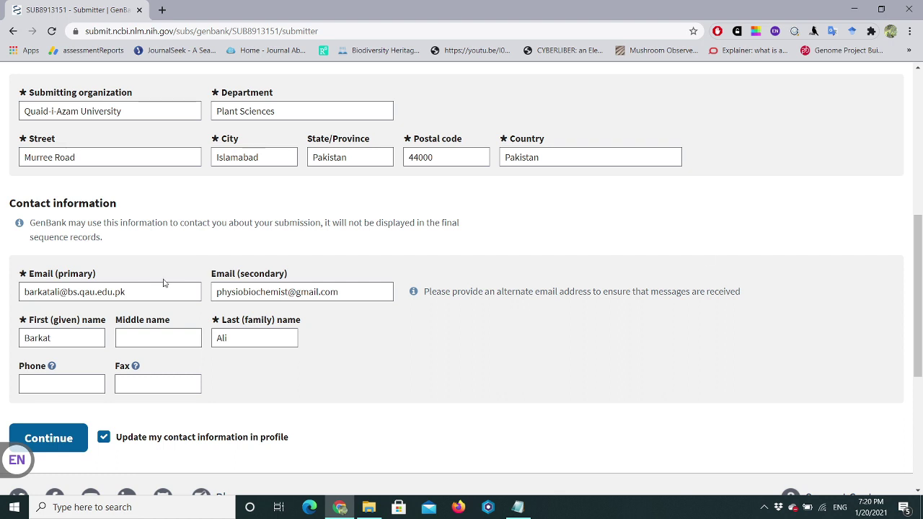
pyautogui.scroll(-1, 794, 288)
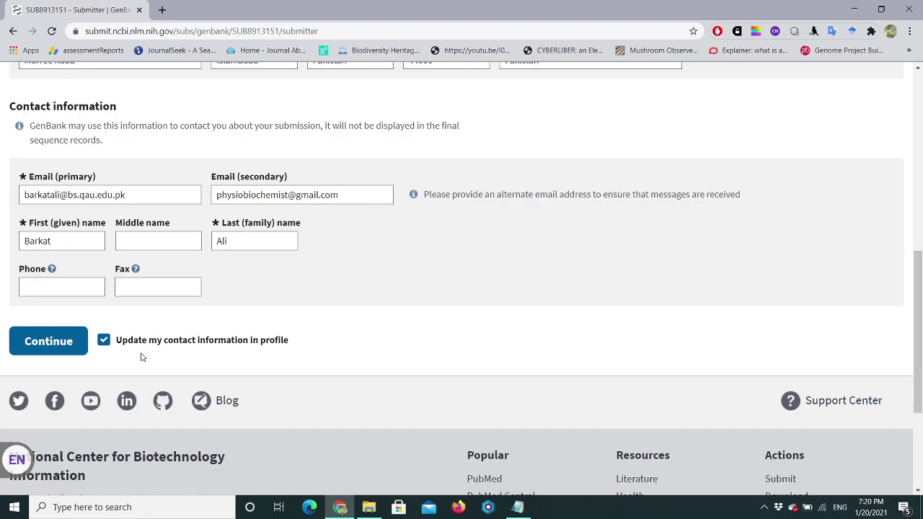
pyautogui.click(61, 345)
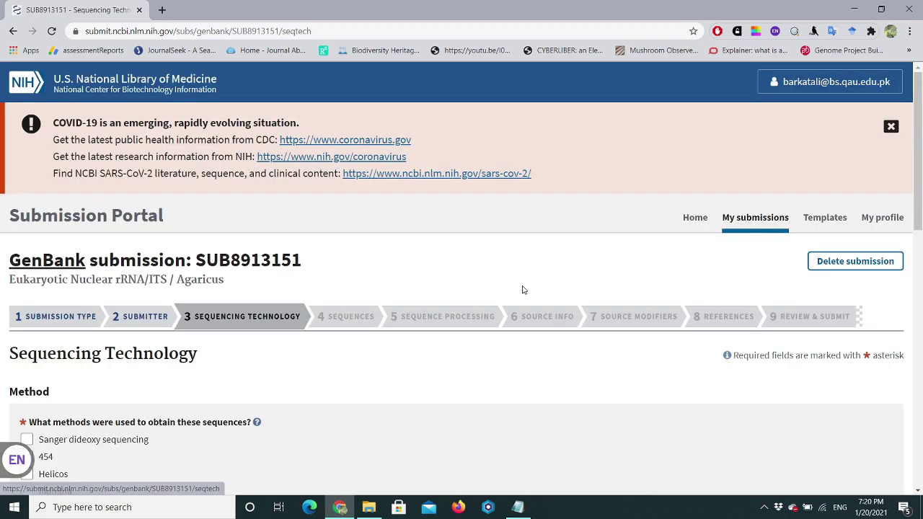
# Step: Record Sanger dideoxy sequencing with 'Unassembled sequence reads' as the assembly state
pyautogui.moveTo(921, 132); pyautogui.dragTo(886, 200)
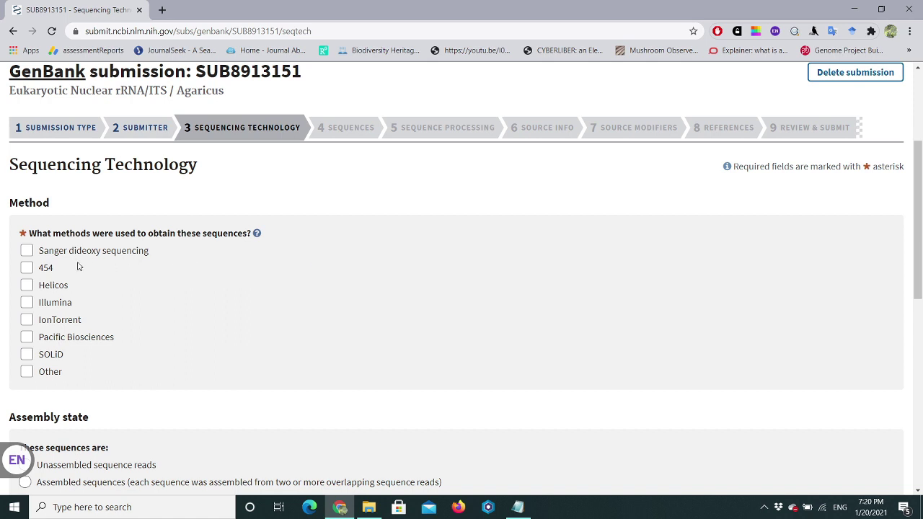
pyautogui.click(27, 251)
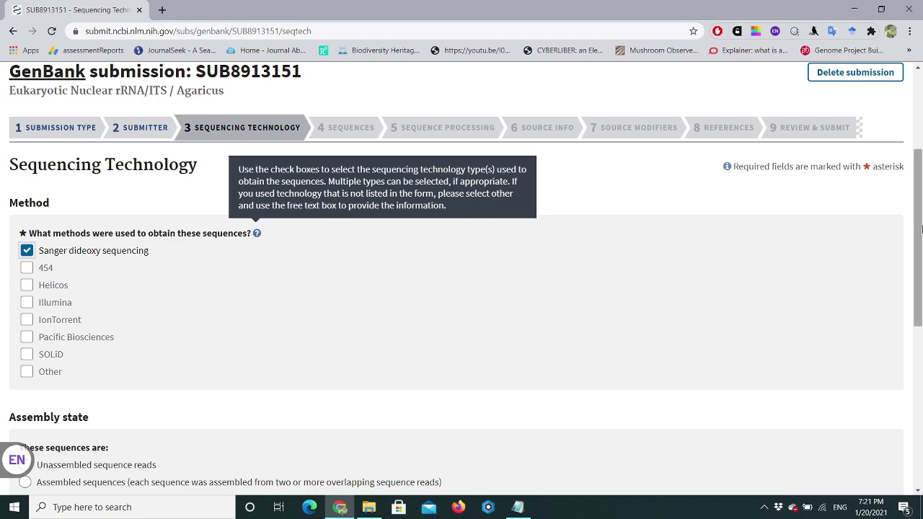
pyautogui.moveTo(920, 228); pyautogui.dragTo(921, 278)
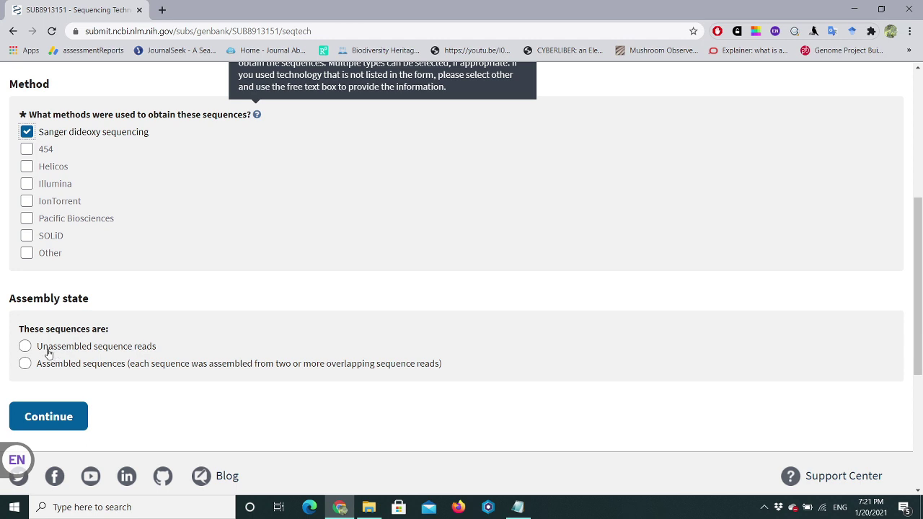
pyautogui.click(33, 348)
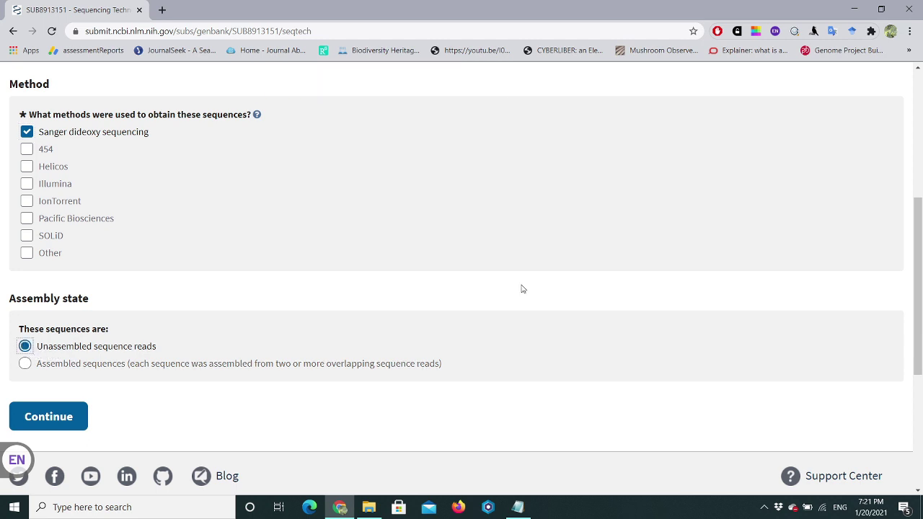
pyautogui.scroll(-2, 917, 288)
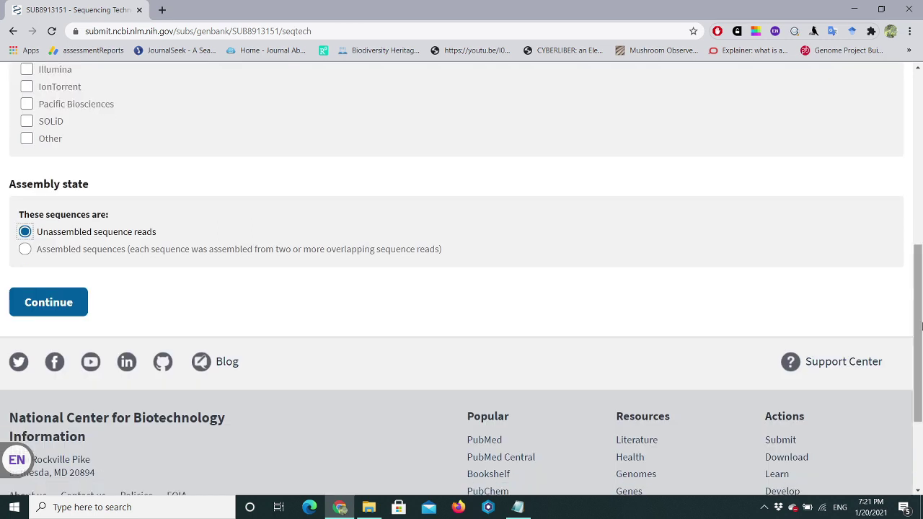
pyautogui.click(58, 307)
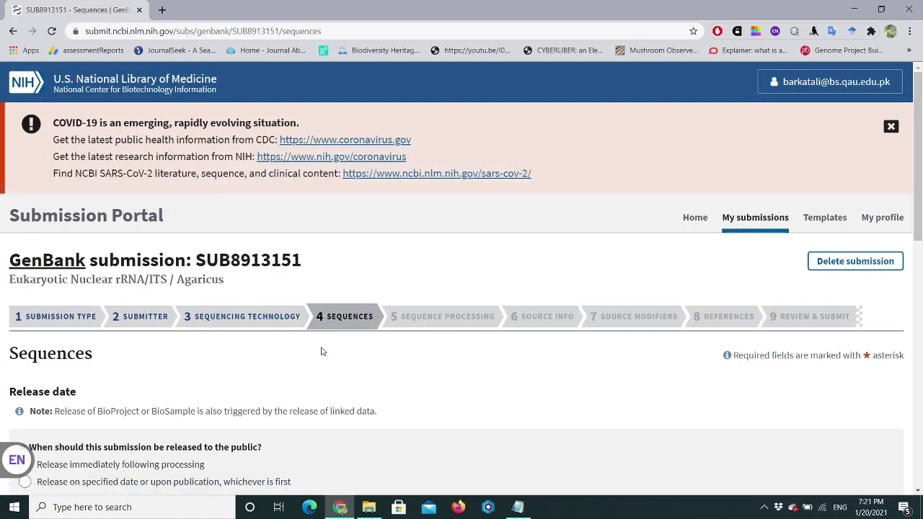
# Step: Choose 'Release on specified date or upon publication' as the release option
pyautogui.moveTo(919, 137); pyautogui.dragTo(921, 227)
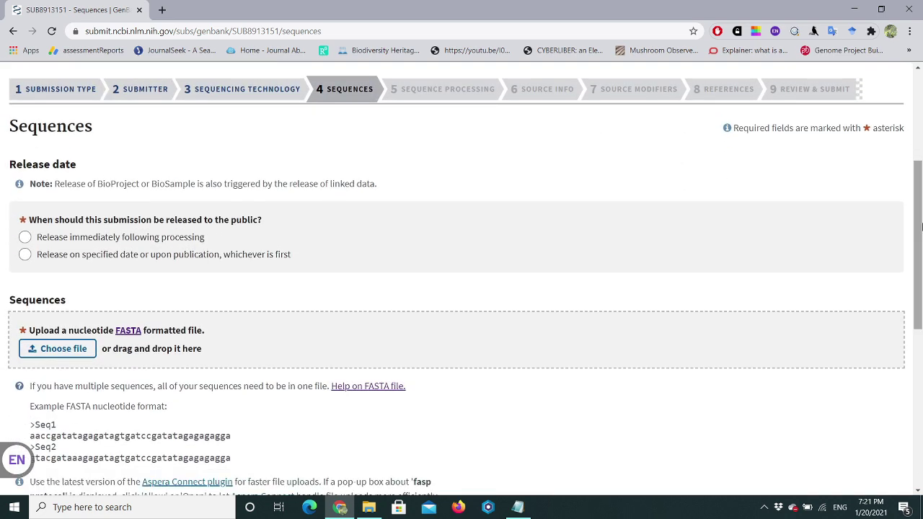
pyautogui.click(73, 259)
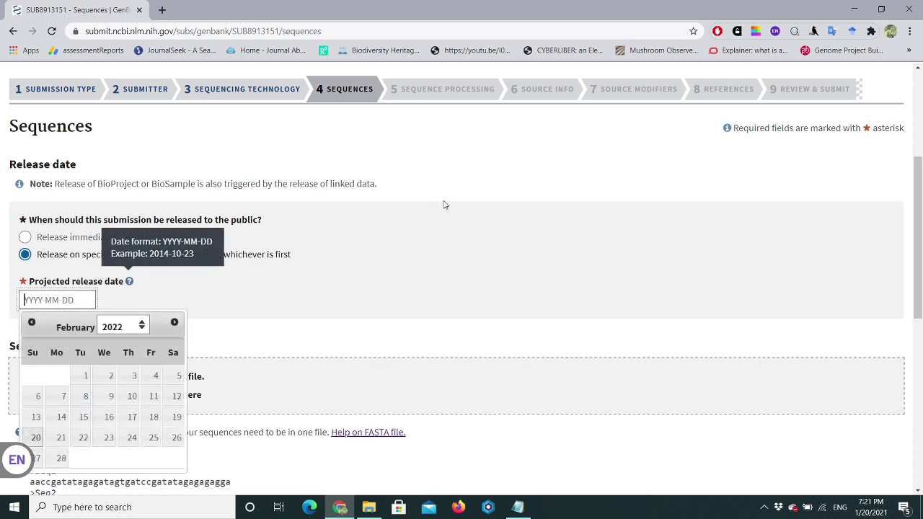
pyautogui.click(408, 243)
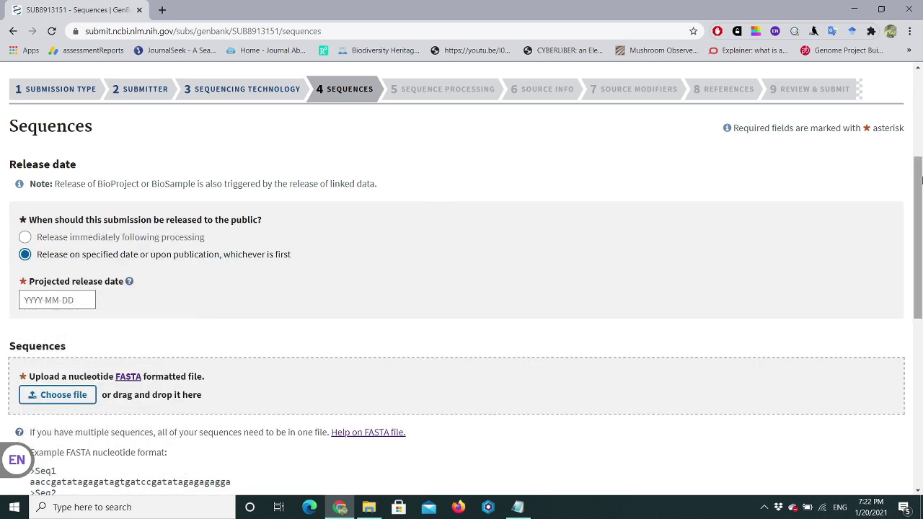
pyautogui.scroll(-1, 920, 207)
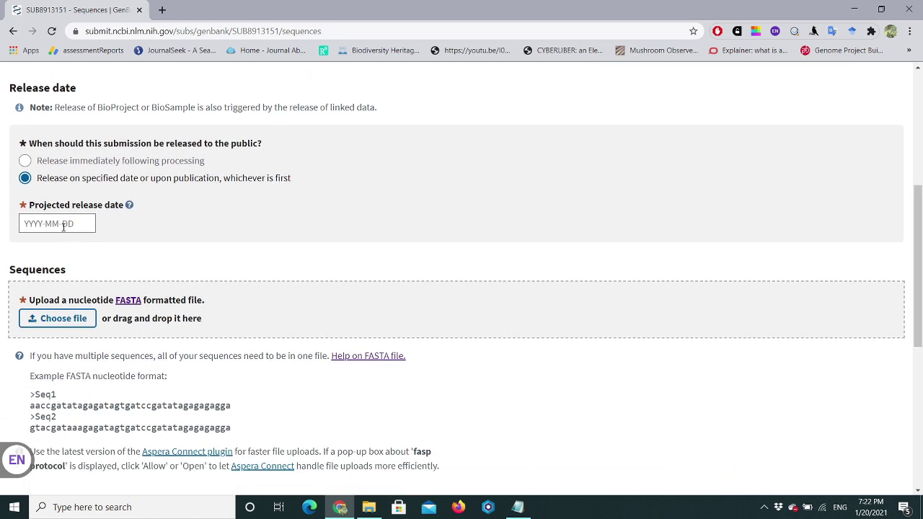
# Step: Set the projected release date to 1 April 2021 in the date picker
pyautogui.click(63, 227)
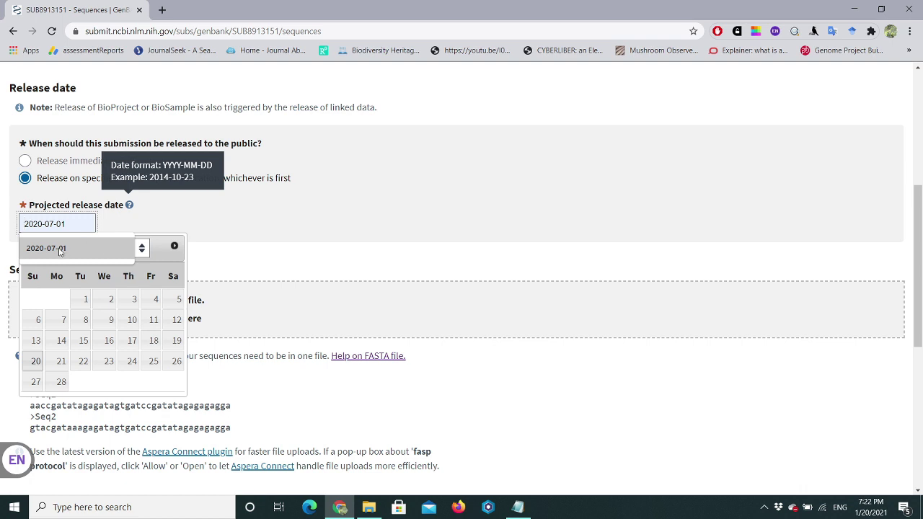
pyautogui.click(144, 249)
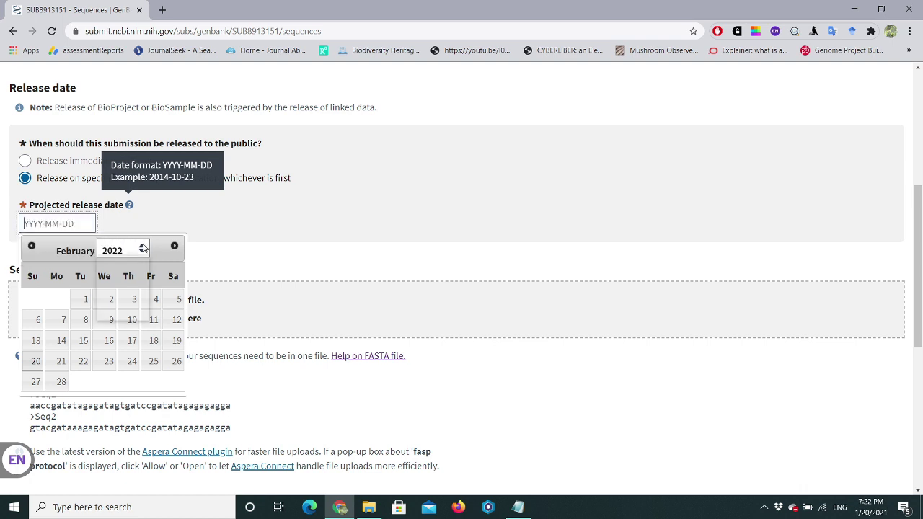
pyautogui.click(144, 249)
pyautogui.click(129, 264)
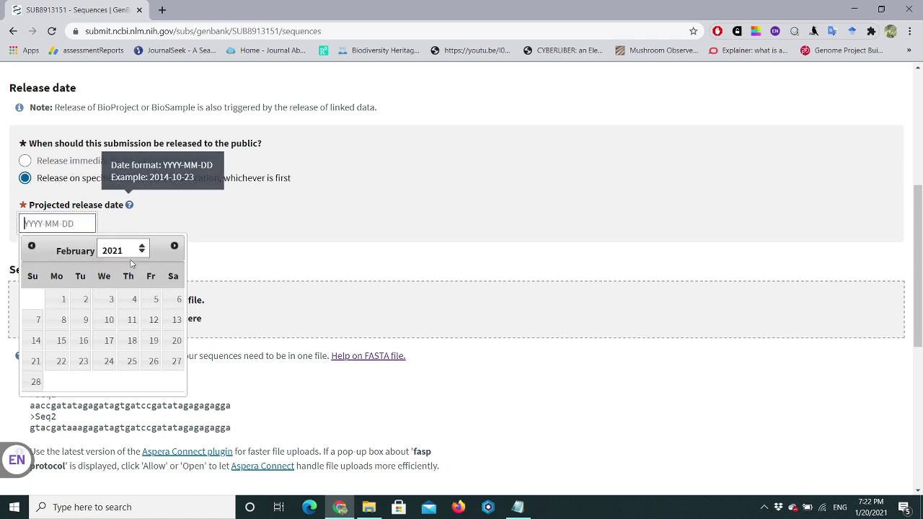
pyautogui.click(173, 248)
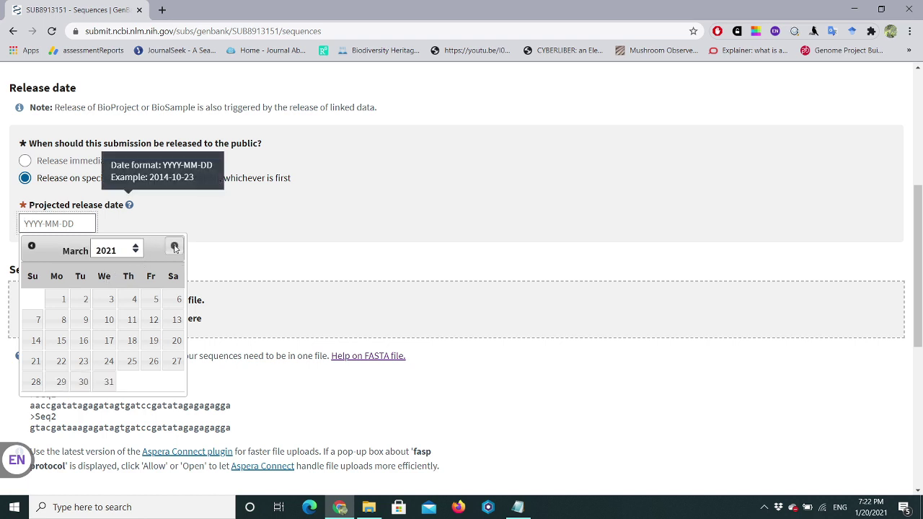
pyautogui.click(174, 248)
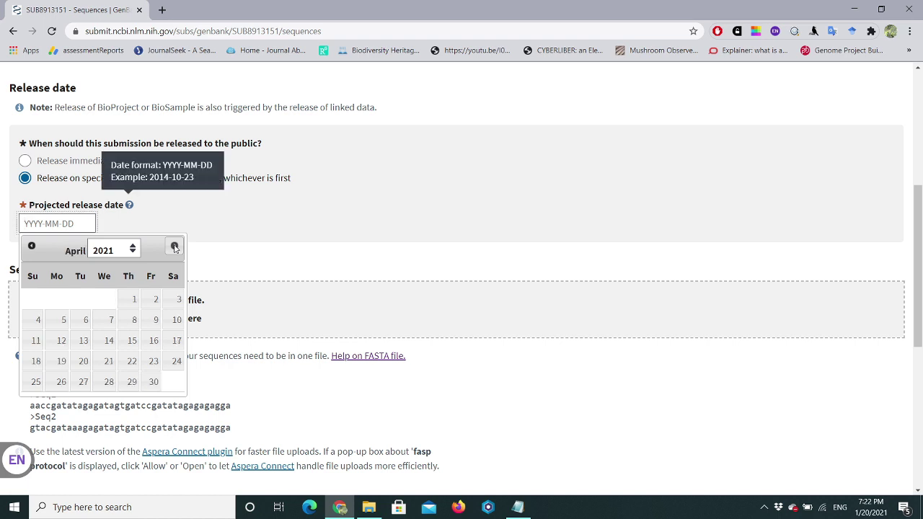
pyautogui.click(136, 299)
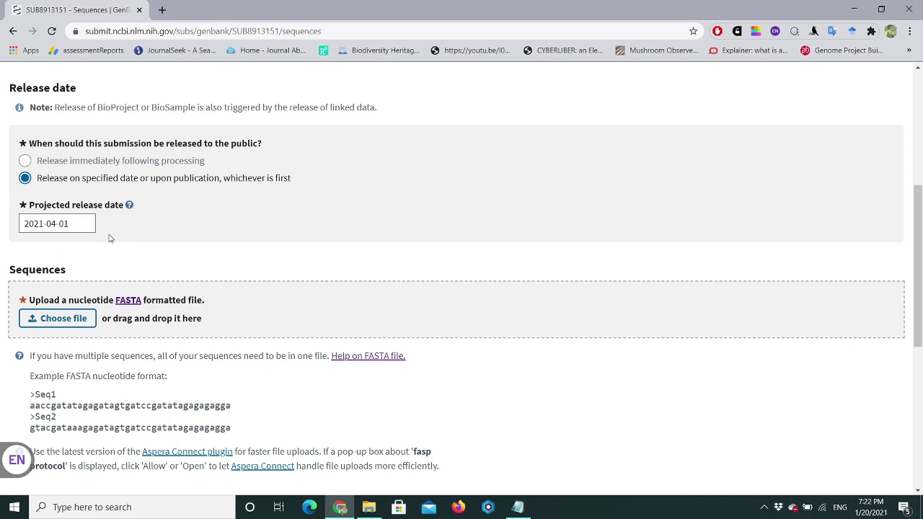
pyautogui.moveTo(919, 249); pyautogui.dragTo(920, 287)
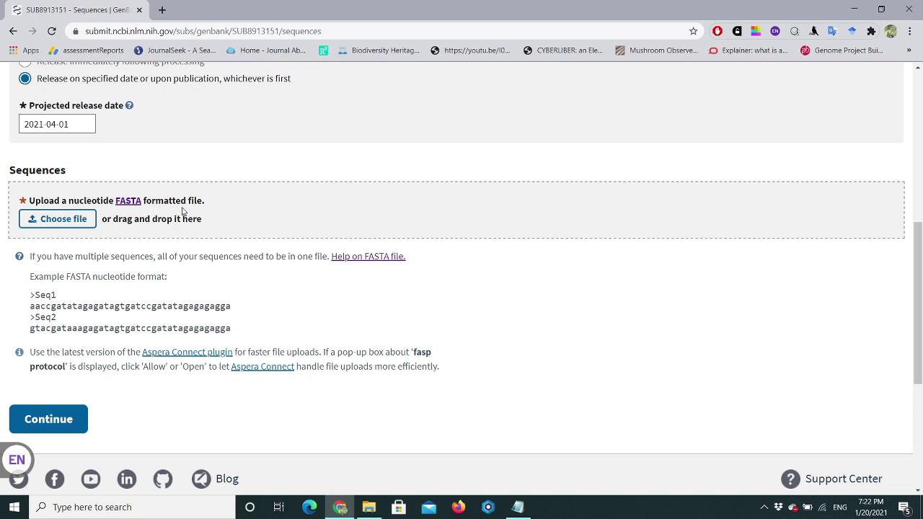
# Step: Upload 'Agaricus seqeunces.txt' from the Desktop as the FASTA file and continue
pyautogui.click(80, 224)
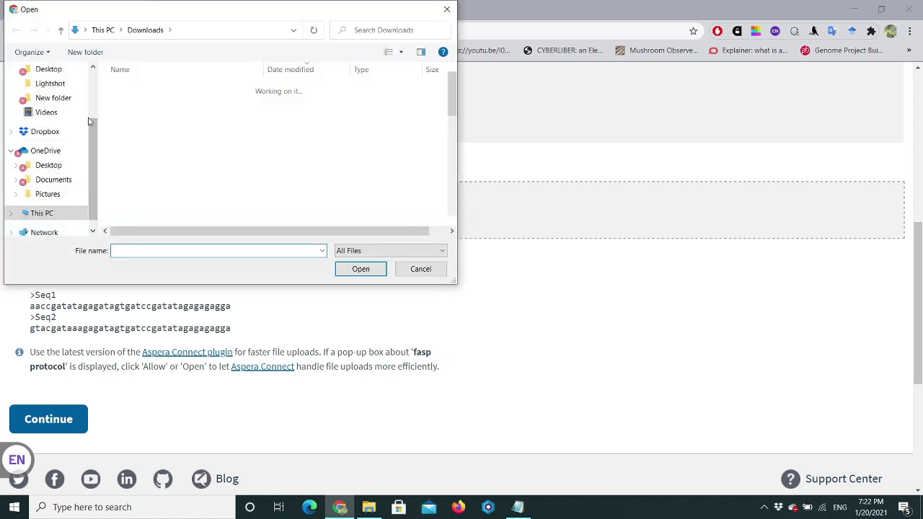
pyautogui.scroll(2, 93, 137)
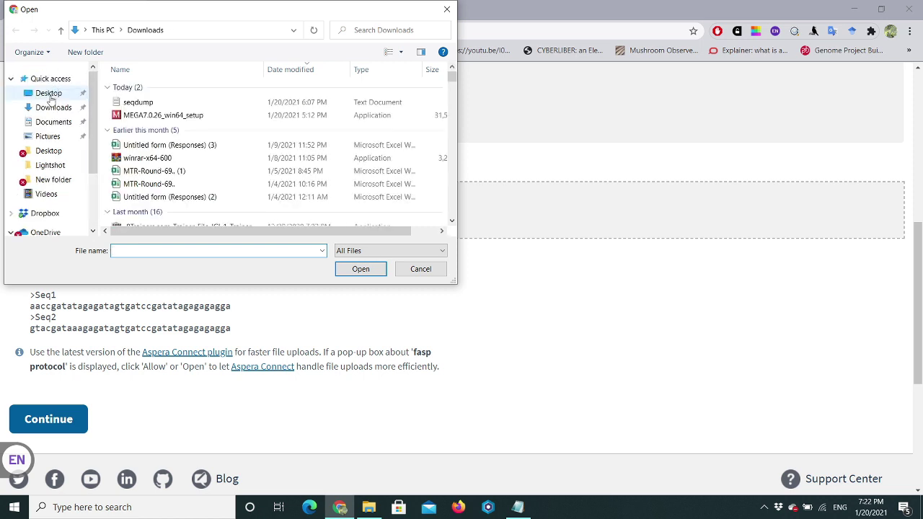
pyautogui.click(49, 94)
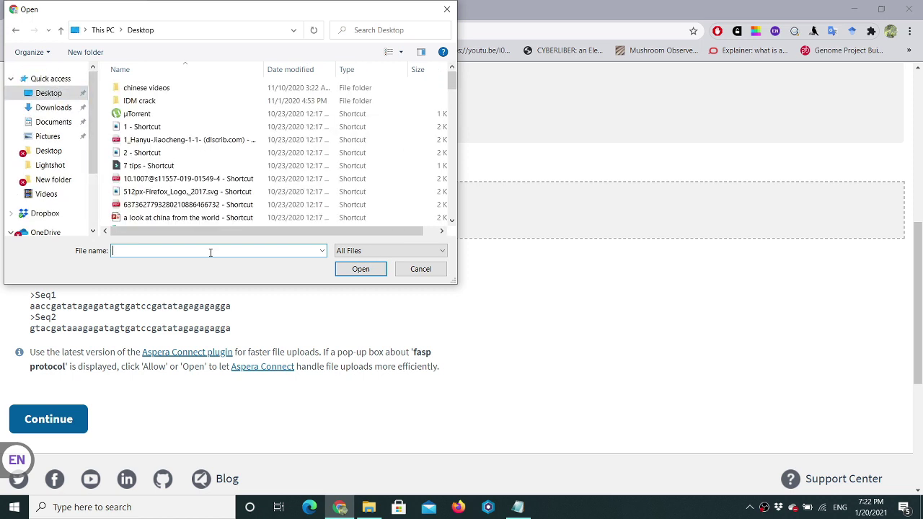
pyautogui.write('ag')
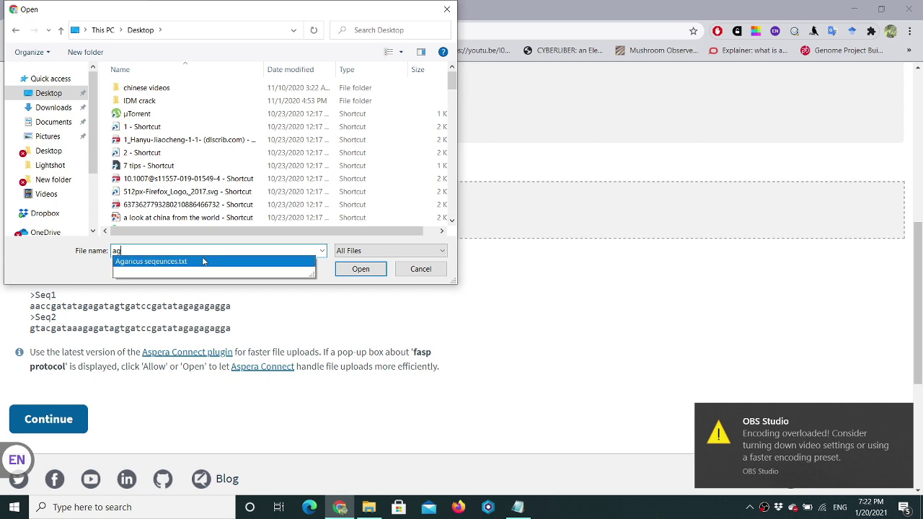
pyautogui.click(182, 263)
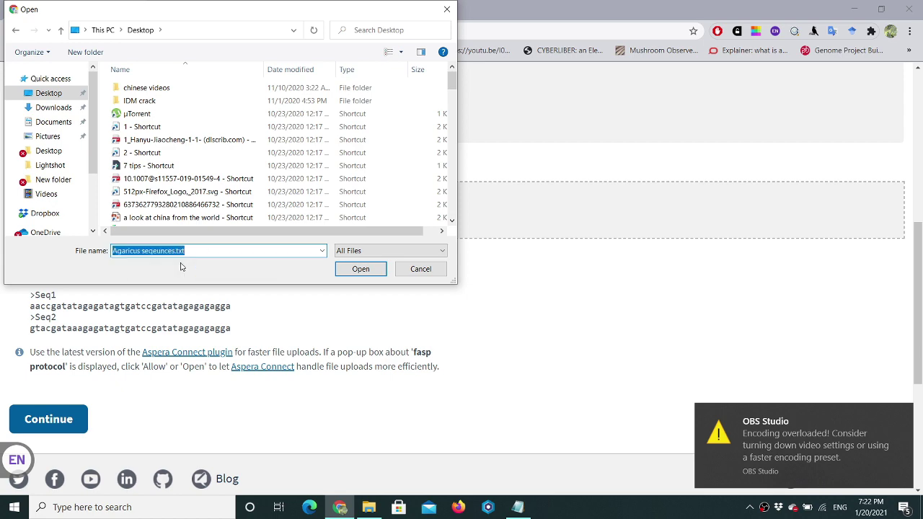
pyautogui.click(357, 270)
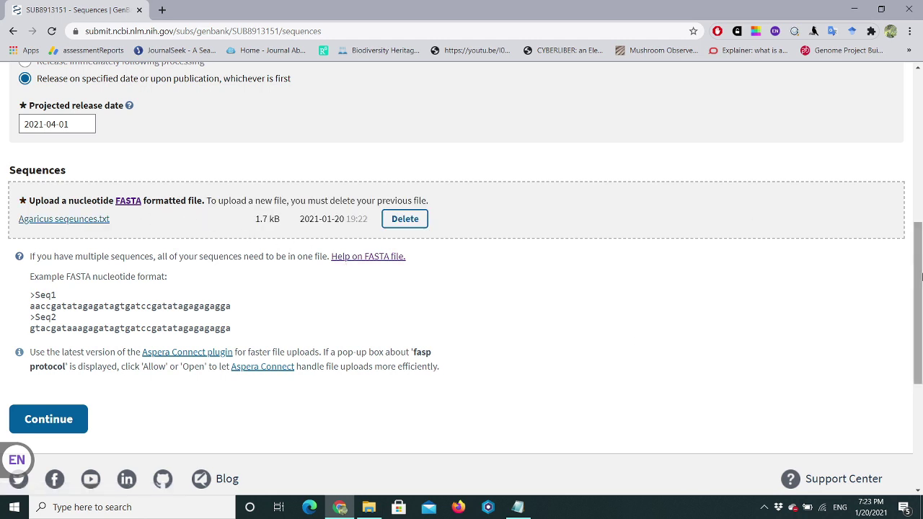
pyautogui.scroll(-1, 789, 217)
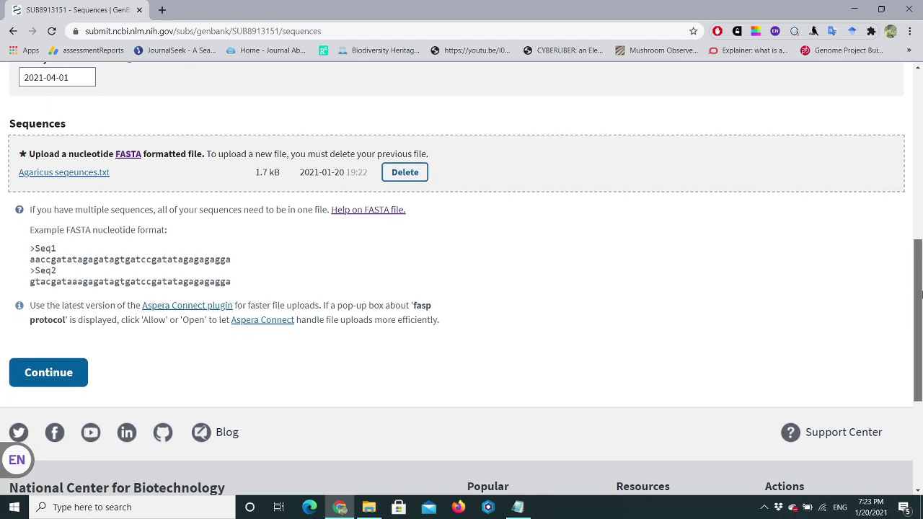
pyautogui.click(70, 371)
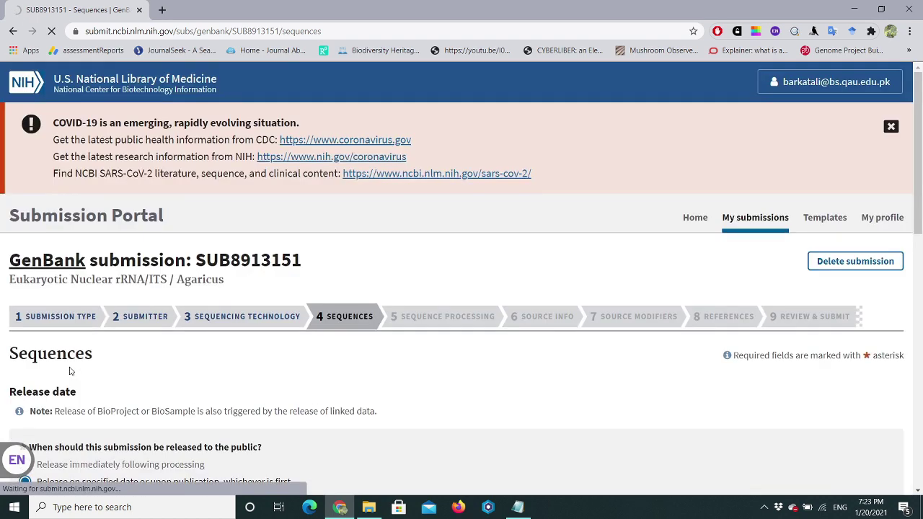
# Step: Reprocess the sequences, see the duplicate Agaricus ID error on lines 1 and 9, then minimize Chrome
pyautogui.scroll(-3, 921, 191)
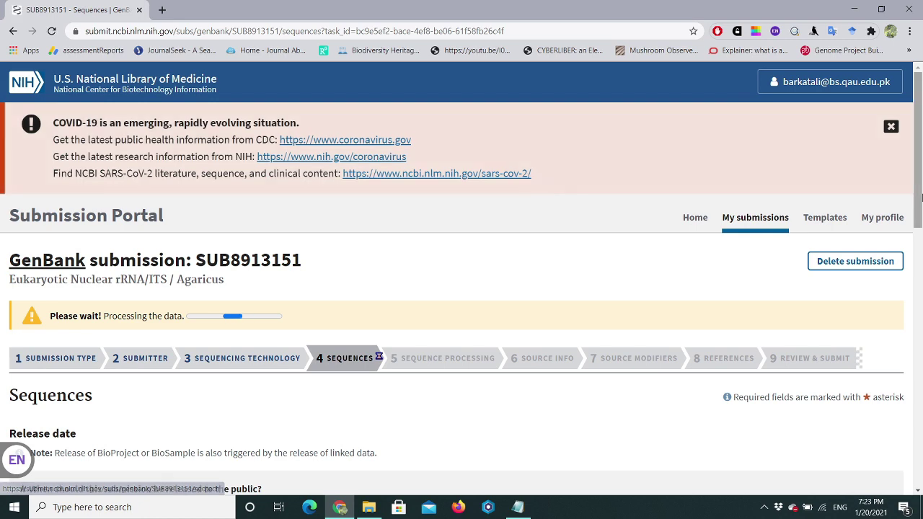
pyautogui.scroll(-2, 922, 206)
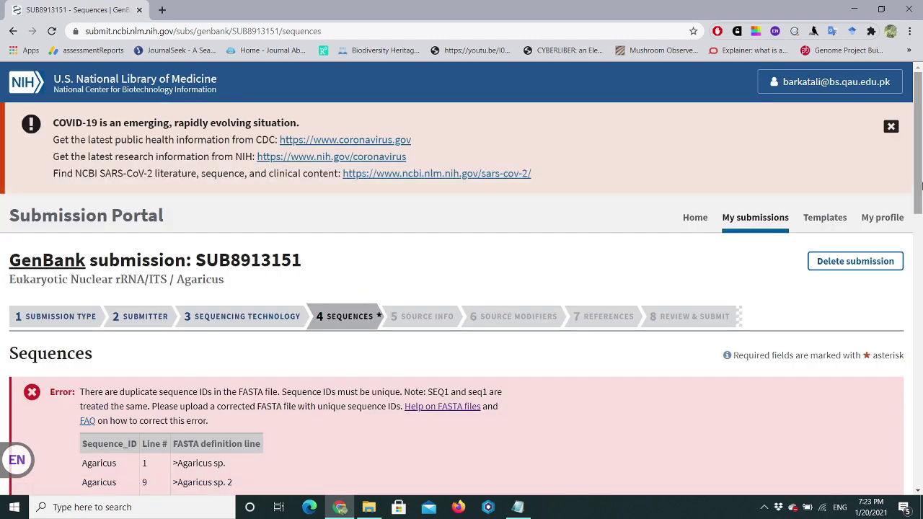
pyautogui.scroll(-10, 921, 186)
pyautogui.click(51, 299)
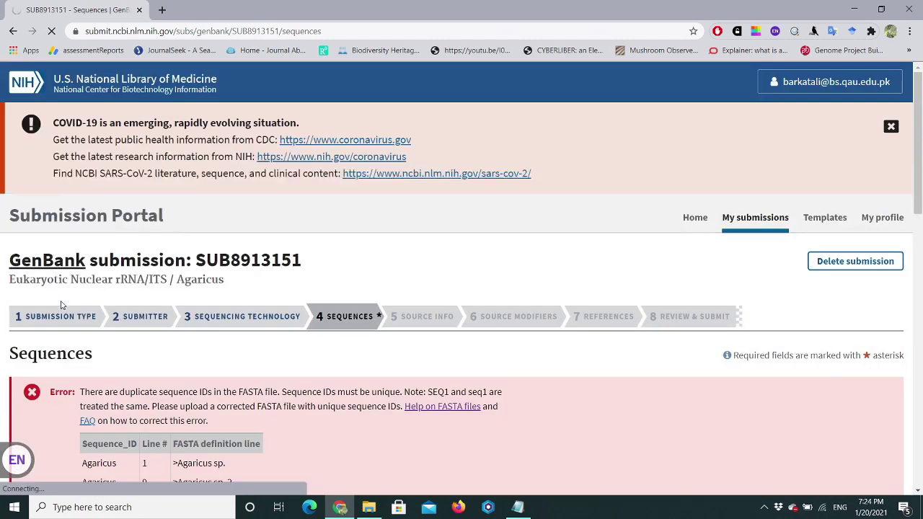
pyautogui.scroll(-3, 922, 224)
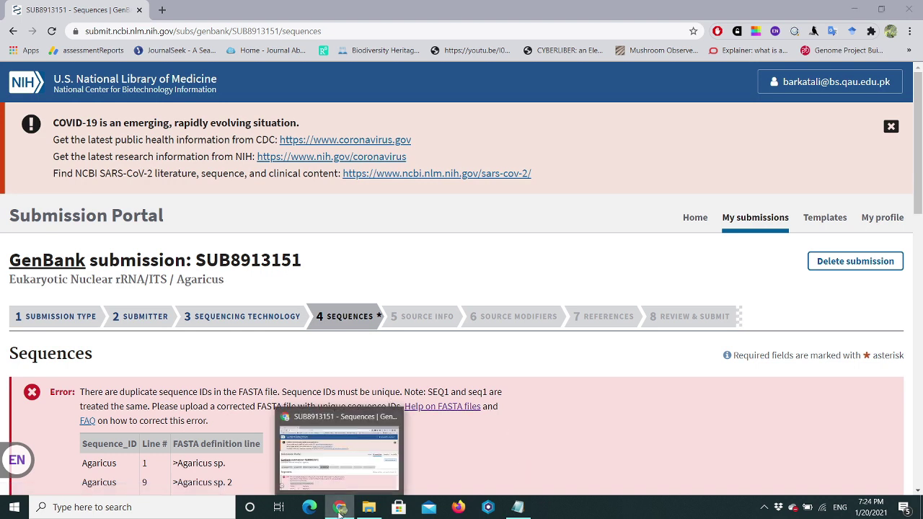
pyautogui.click(339, 508)
# Step: Open 'Agaricus seqeunces.txt' in Notepad and compare it with the portal's duplicate-ID error
pyautogui.click(519, 509)
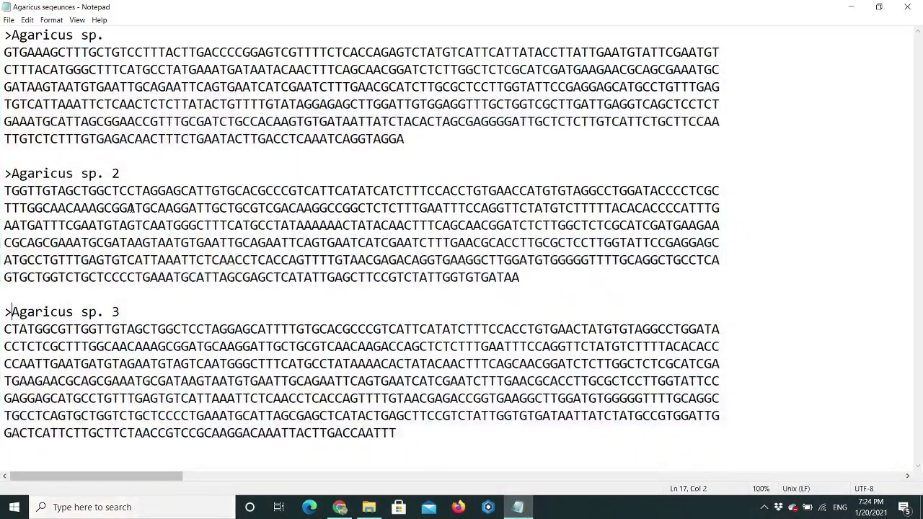
pyautogui.click(82, 35)
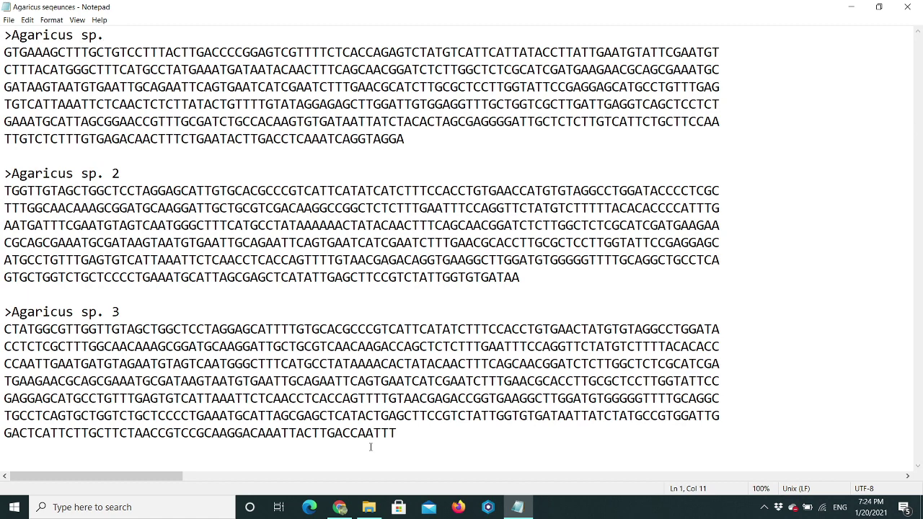
pyautogui.click(340, 507)
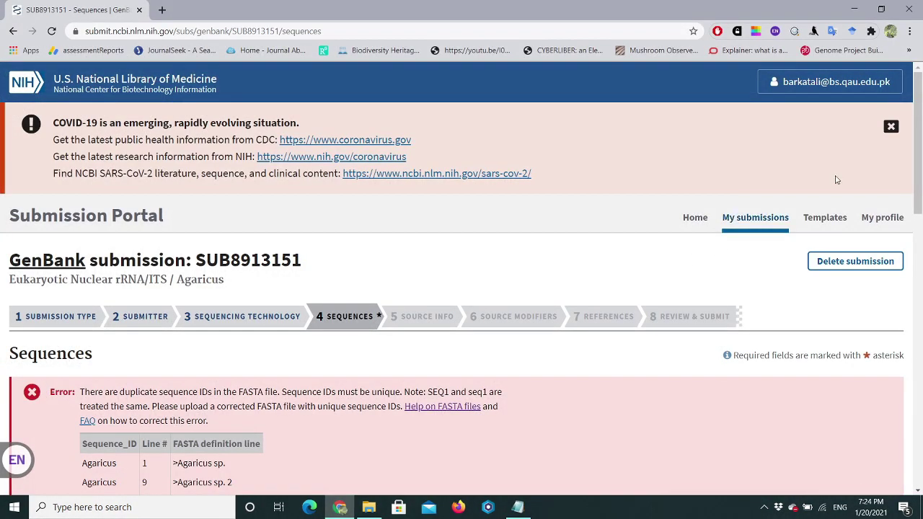
pyautogui.moveTo(919, 130); pyautogui.dragTo(921, 79)
pyautogui.click(341, 507)
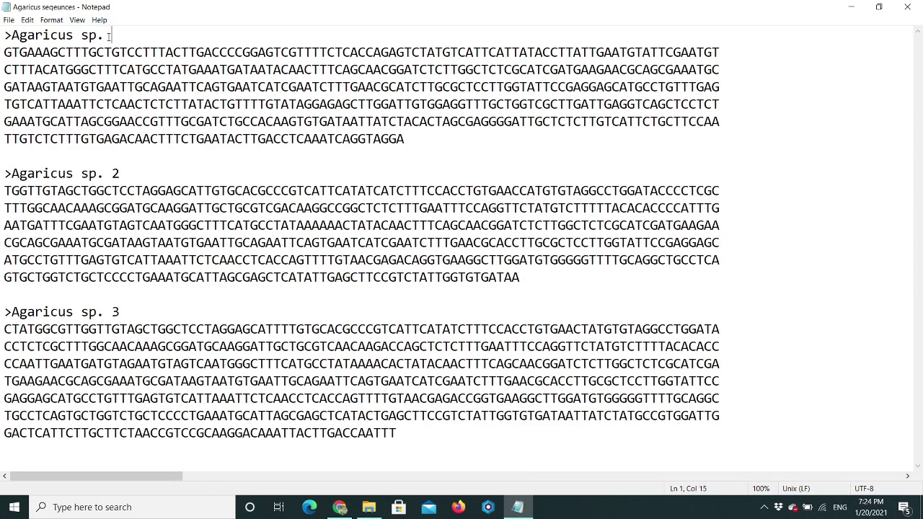
# Step: Rename the three headers to Agaricus1, Agaricus2, Agaricus3, save, and minimize Notepad
pyautogui.press('BackSpace')
pyautogui.press('BackSpace')
pyautogui.press('BackSpace')
pyautogui.press('BackSpace')
pyautogui.press('BackSpace')
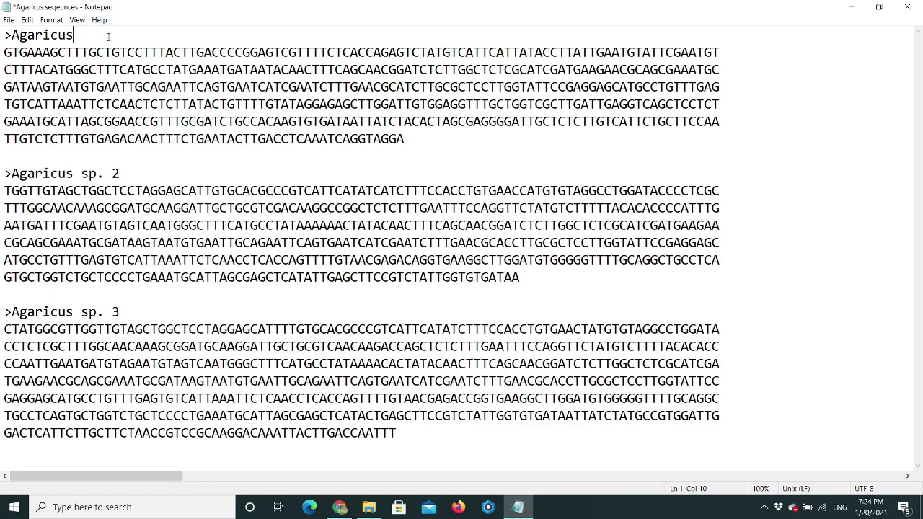
pyautogui.write('1')
pyautogui.press('BackSpace')
pyautogui.press('BackSpace')
pyautogui.press('BackSpace')
pyautogui.press('BackSpace')
pyautogui.press('BackSpace')
pyautogui.write('2')
pyautogui.click(130, 311)
pyautogui.press('BackSpace')
pyautogui.press('BackSpace')
pyautogui.press('BackSpace')
pyautogui.press('BackSpace')
pyautogui.press('BackSpace')
pyautogui.press('BackSpace')
pyautogui.press('BackSpace')
pyautogui.write('3')
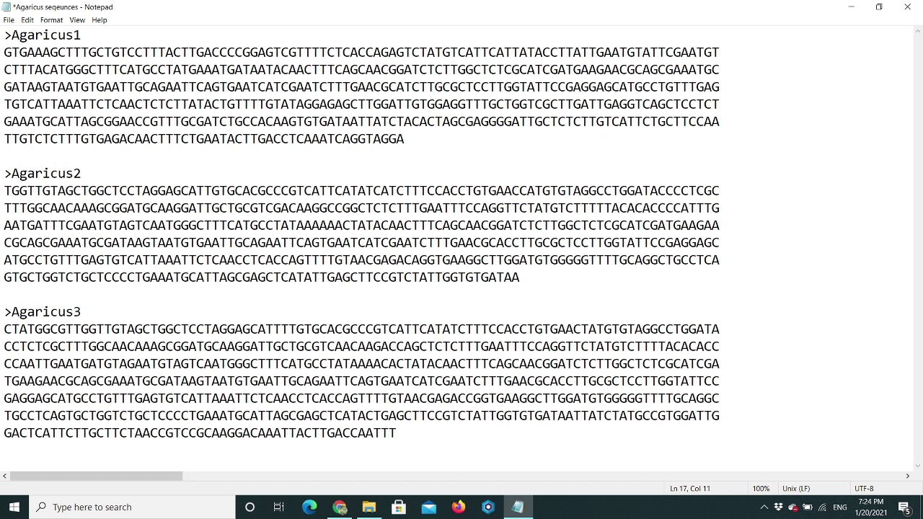
pyautogui.hotkey('ctrl', 's')
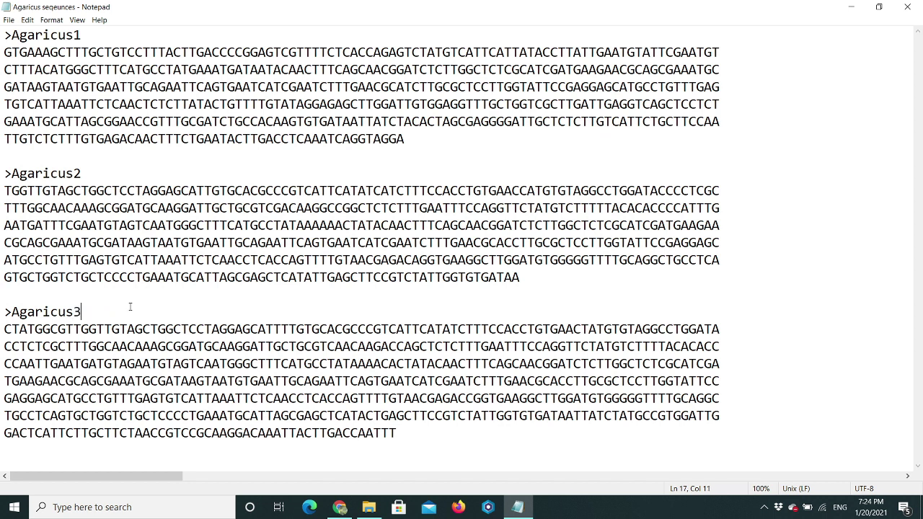
pyautogui.click(851, 6)
# Step: Delete the old upload and choose the corrected 'Agaricus seqeunces.txt' file
pyautogui.click(349, 512)
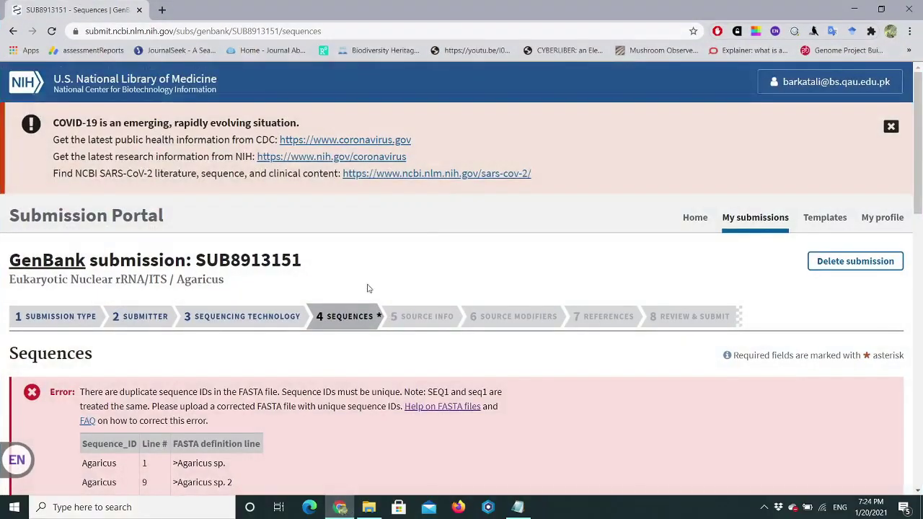
pyautogui.moveTo(921, 171); pyautogui.dragTo(921, 350)
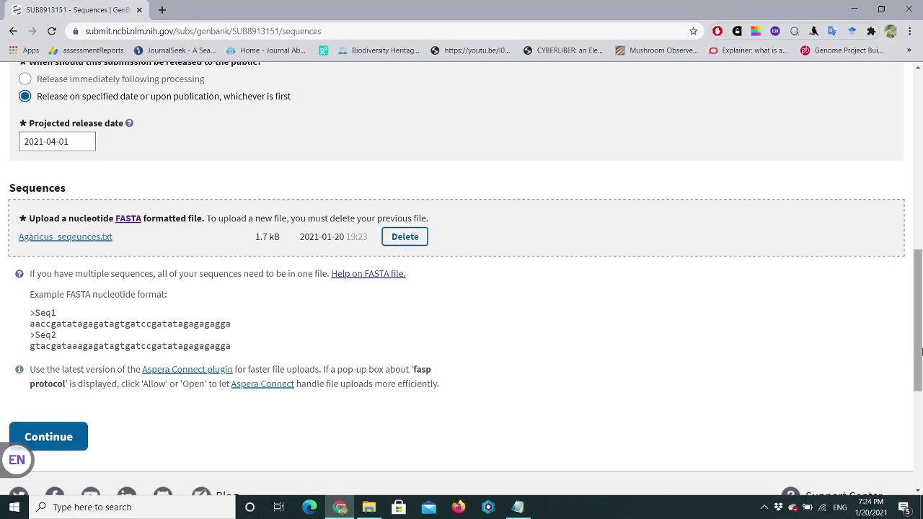
pyautogui.click(413, 236)
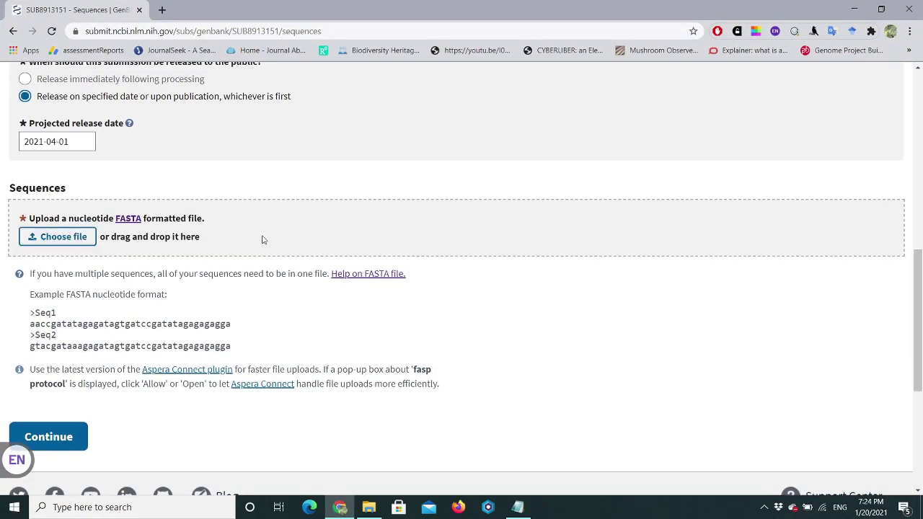
pyautogui.click(87, 236)
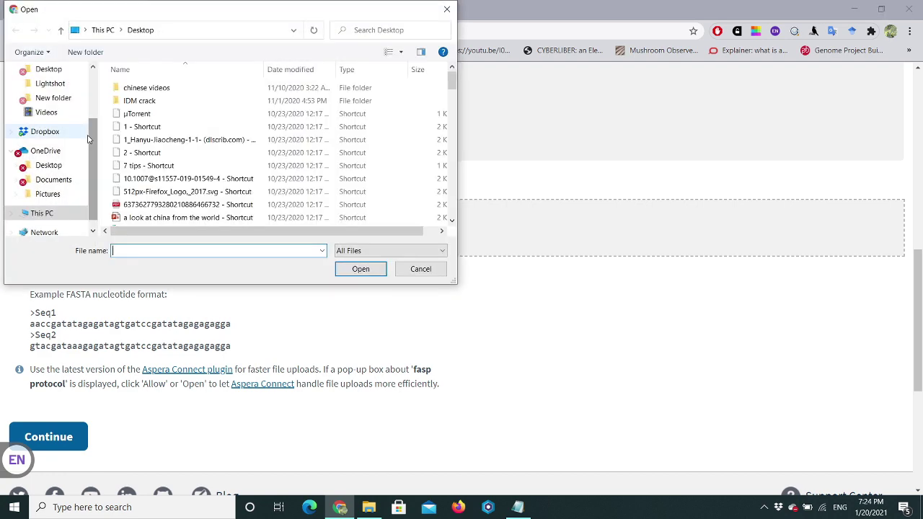
pyautogui.scroll(2, 61, 86)
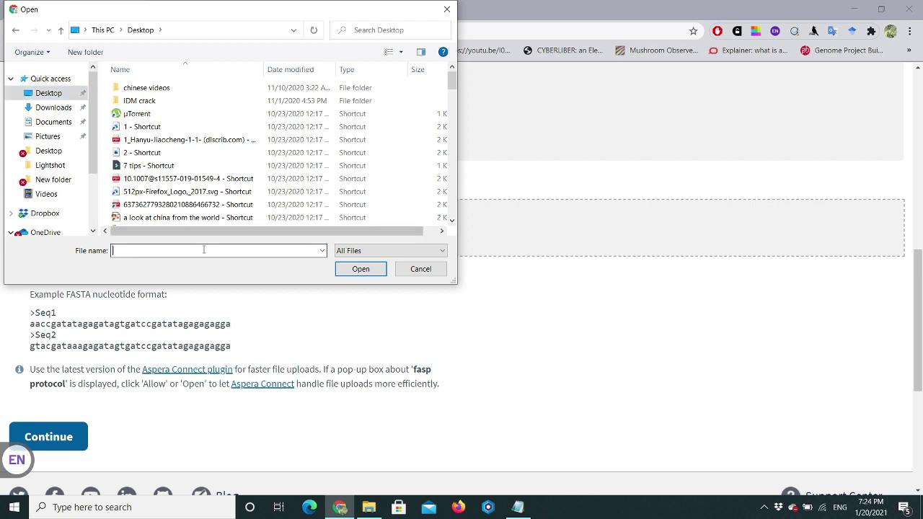
pyautogui.write('ag')
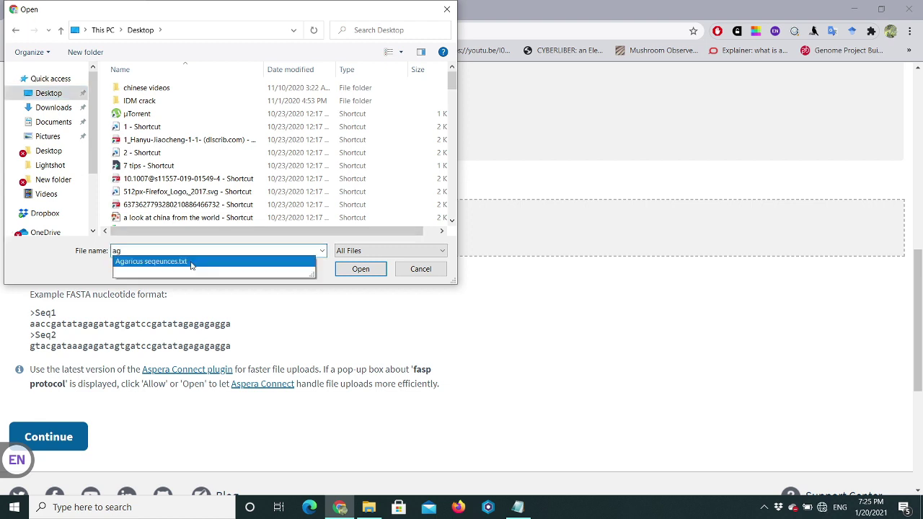
pyautogui.click(191, 262)
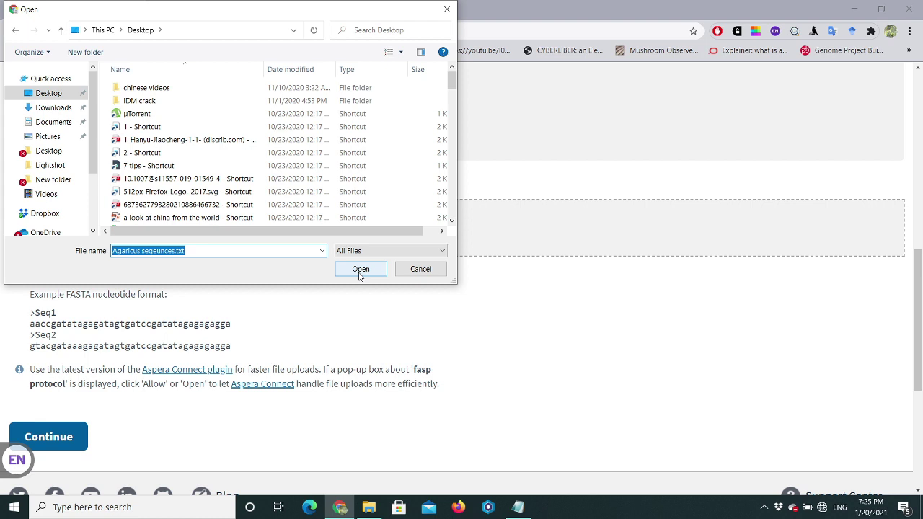
pyautogui.click(360, 270)
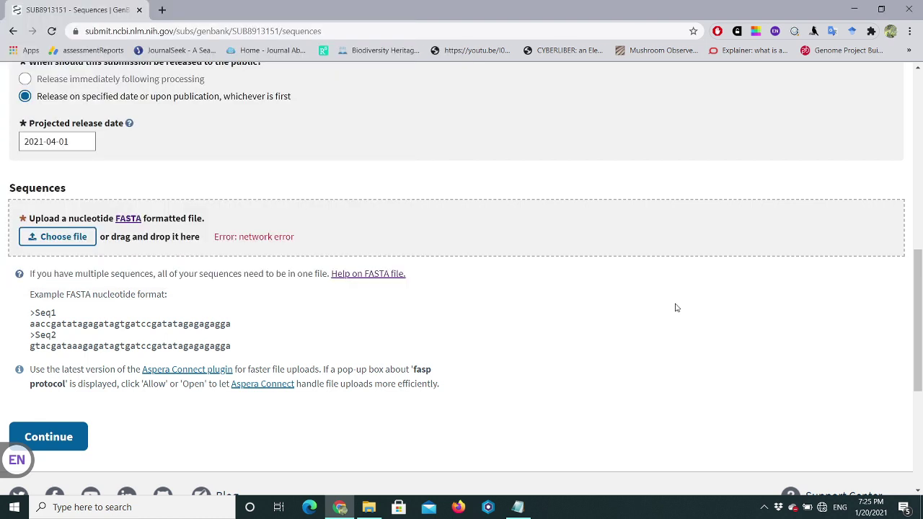
# Step: Reselect the file after the network error and submit the Sequences step for processing
pyautogui.click(57, 237)
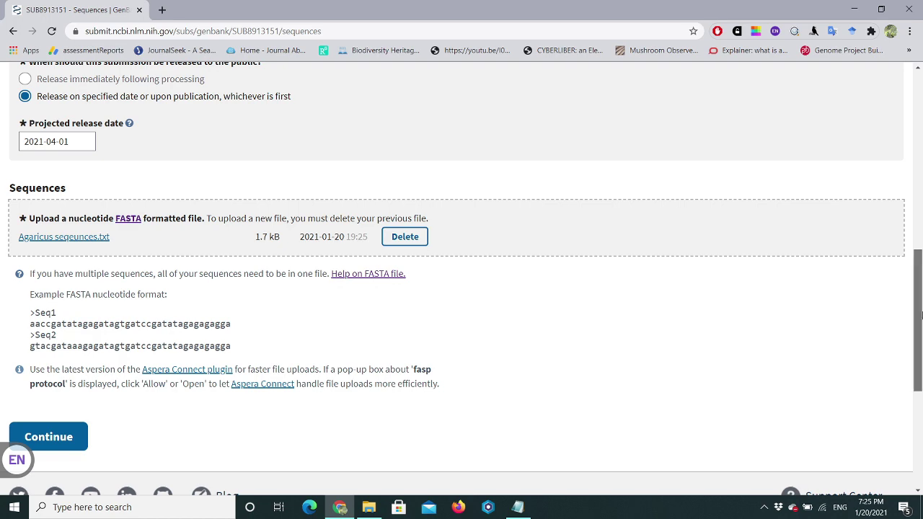
pyautogui.moveTo(918, 315)
pyautogui.mouseDown()
pyautogui.moveTo(920, 177)
pyautogui.moveTo(921, 316)
pyautogui.mouseUp()
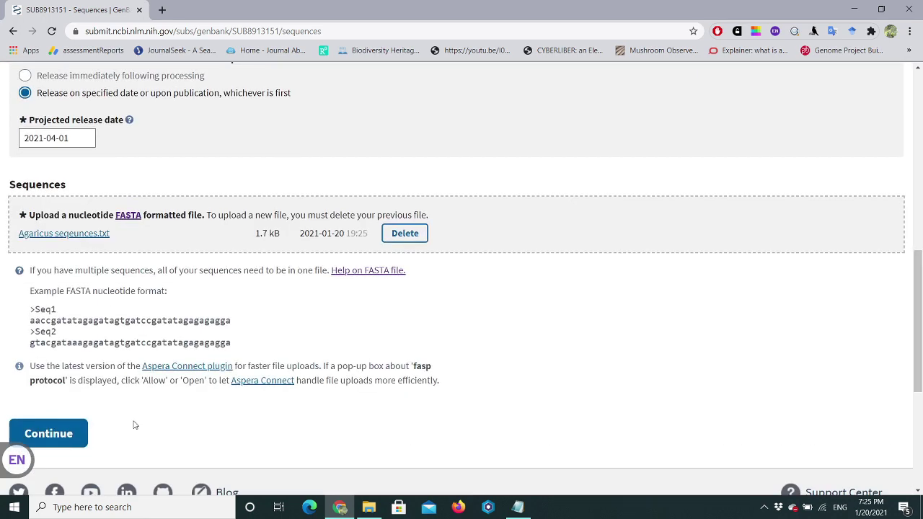
pyautogui.click(65, 440)
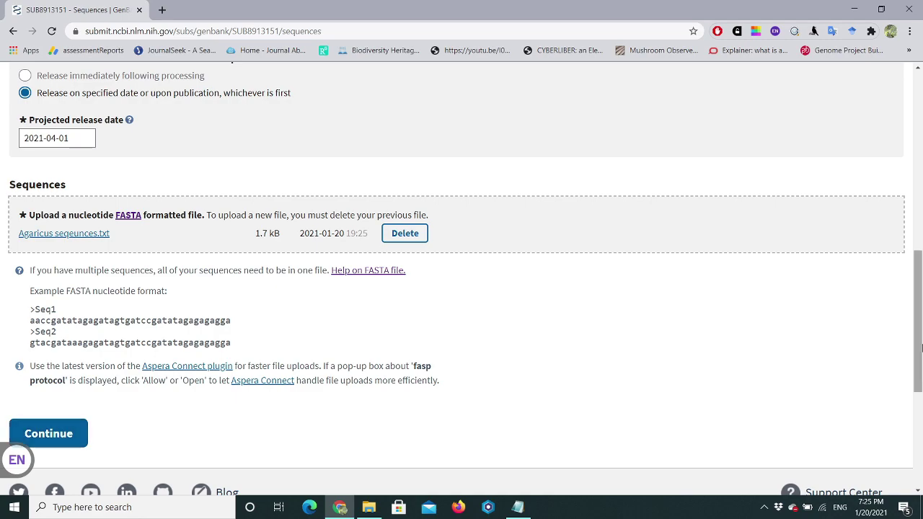
pyautogui.moveTo(920, 285)
pyautogui.mouseDown()
pyautogui.moveTo(921, 103)
pyautogui.moveTo(921, 287)
pyautogui.mouseUp()
pyautogui.click(67, 432)
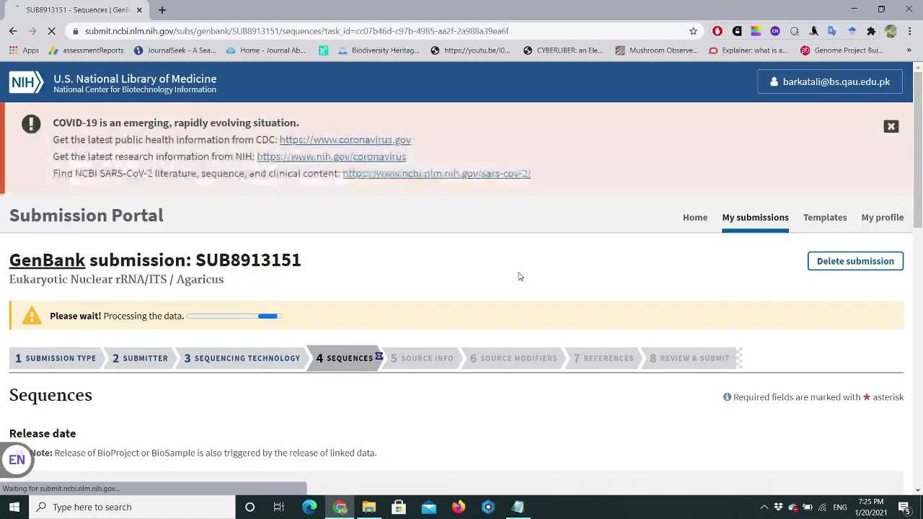
# Step: Mark the sequence IDs as Isolate on the Source Info page and continue
pyautogui.moveTo(918, 130); pyautogui.dragTo(920, 285)
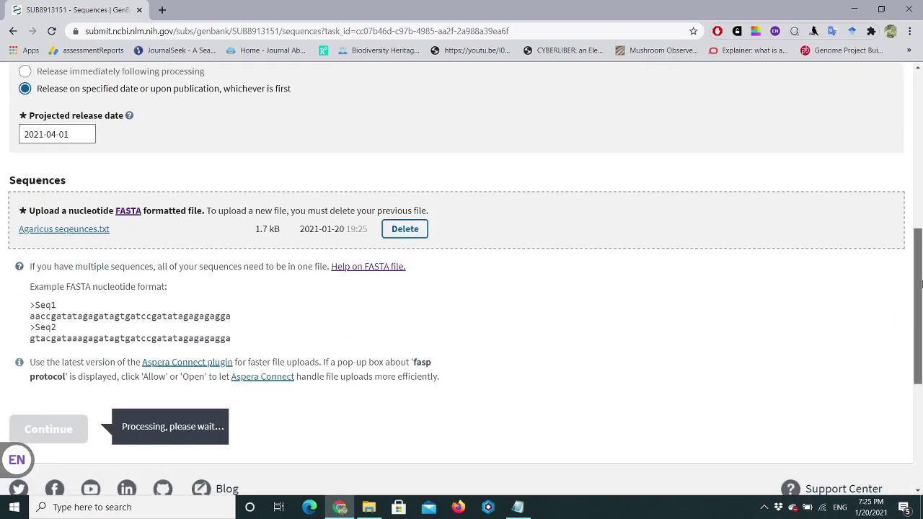
pyautogui.scroll(5, 514, 338)
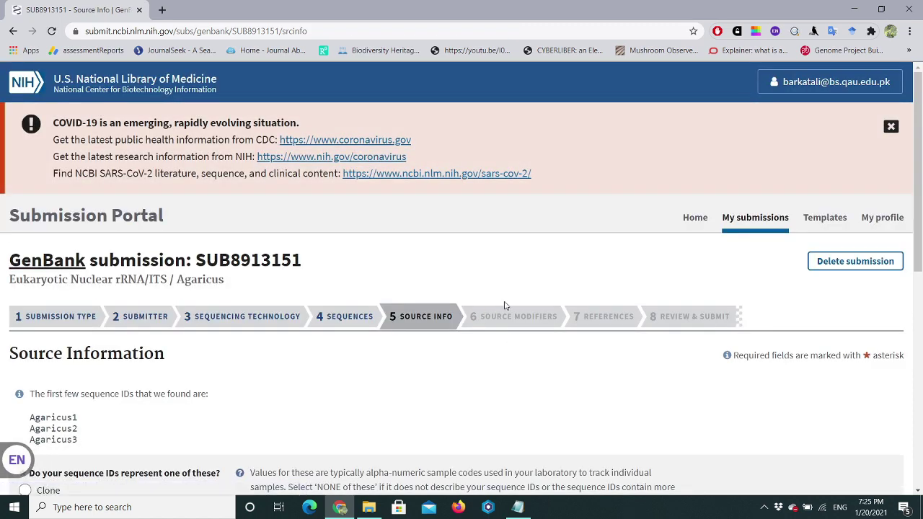
pyautogui.moveTo(922, 204); pyautogui.dragTo(922, 303)
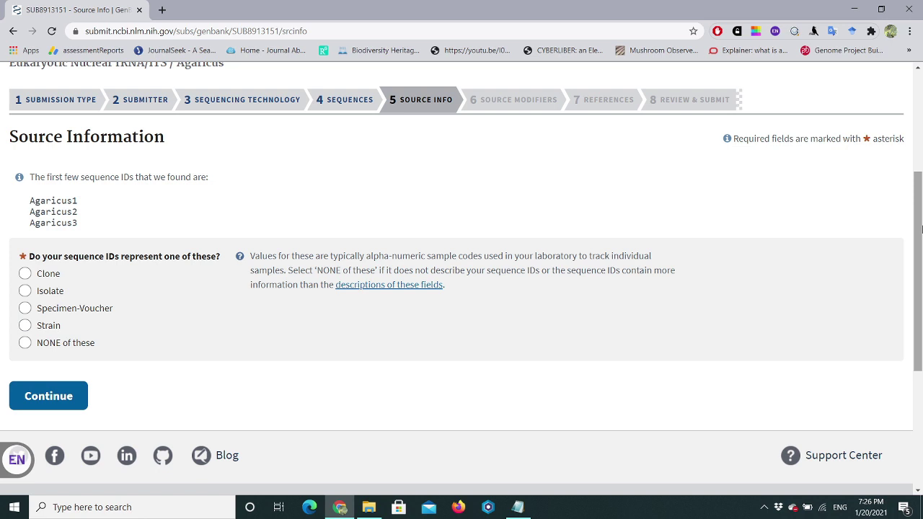
pyautogui.moveTo(921, 229); pyautogui.dragTo(921, 222)
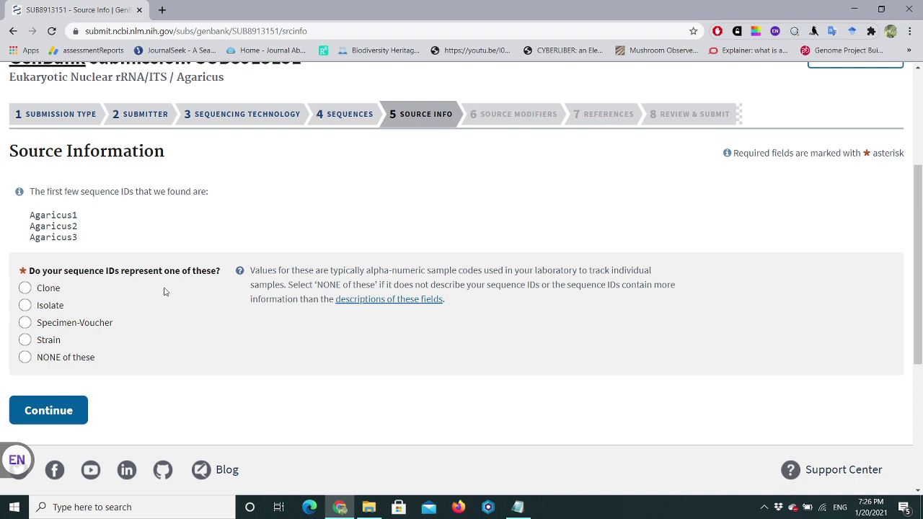
pyautogui.click(48, 309)
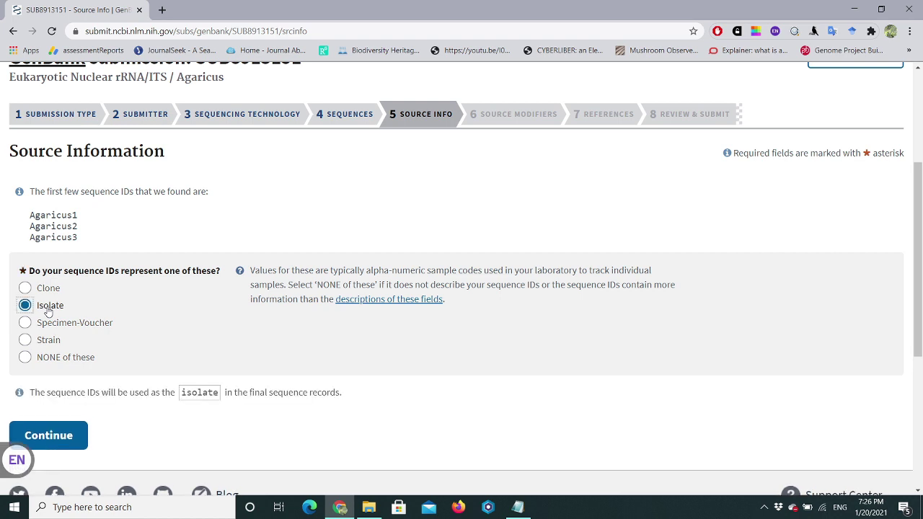
pyautogui.scroll(-1, 48, 308)
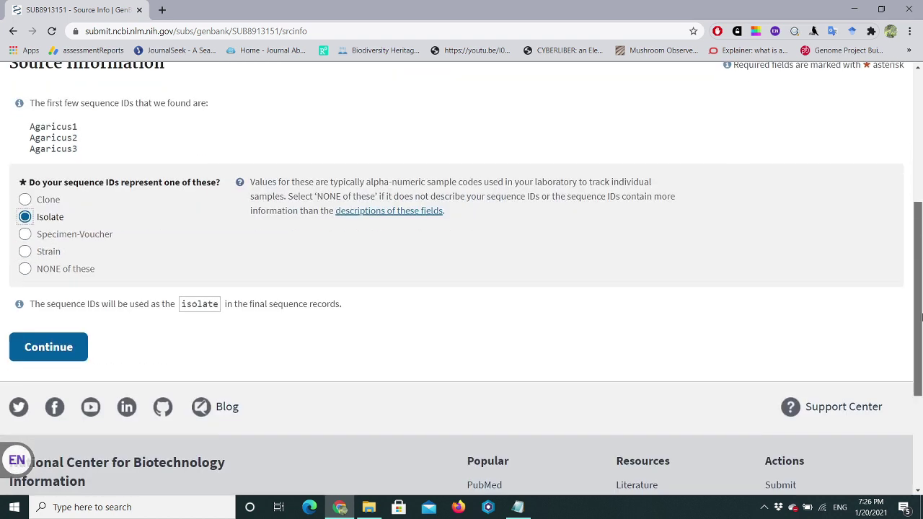
pyautogui.click(72, 355)
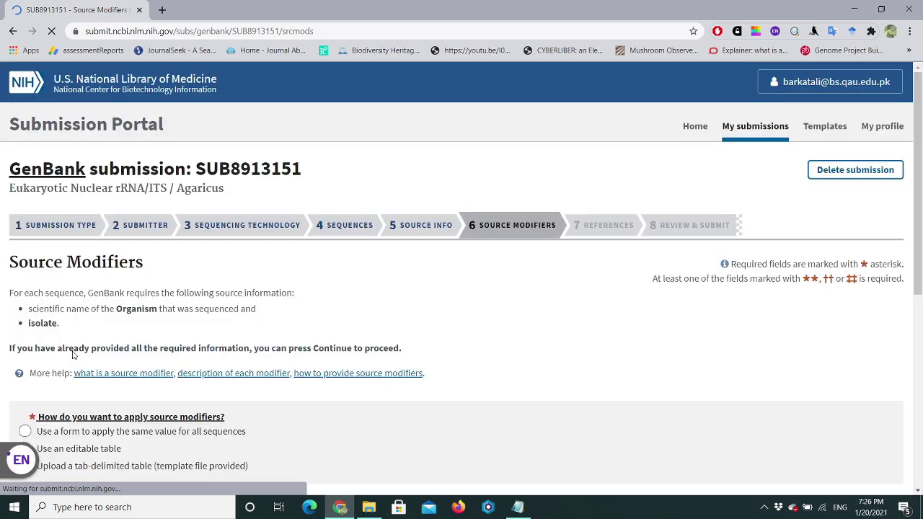
# Step: Choose 'Use an editable table' for source modifiers and continue, flagging missing Organism values
pyautogui.scroll(-3, 865, 259)
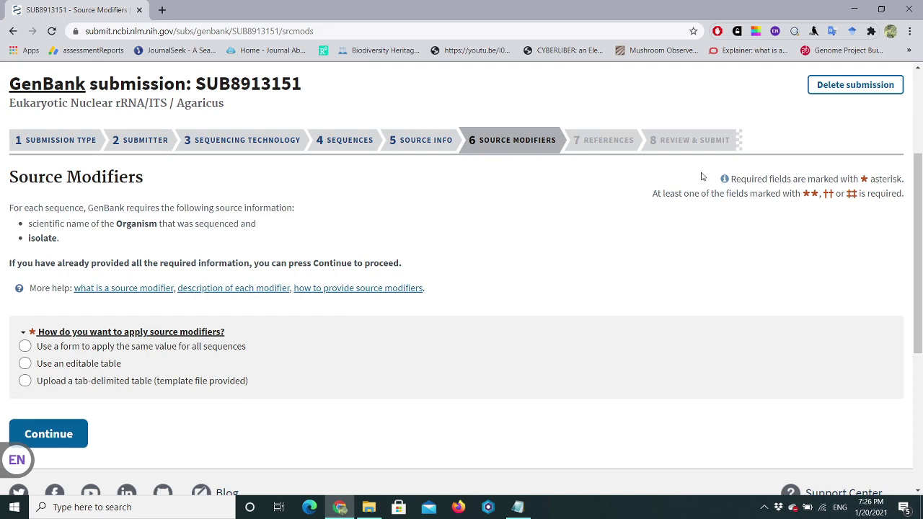
pyautogui.moveTo(920, 236); pyautogui.dragTo(921, 255)
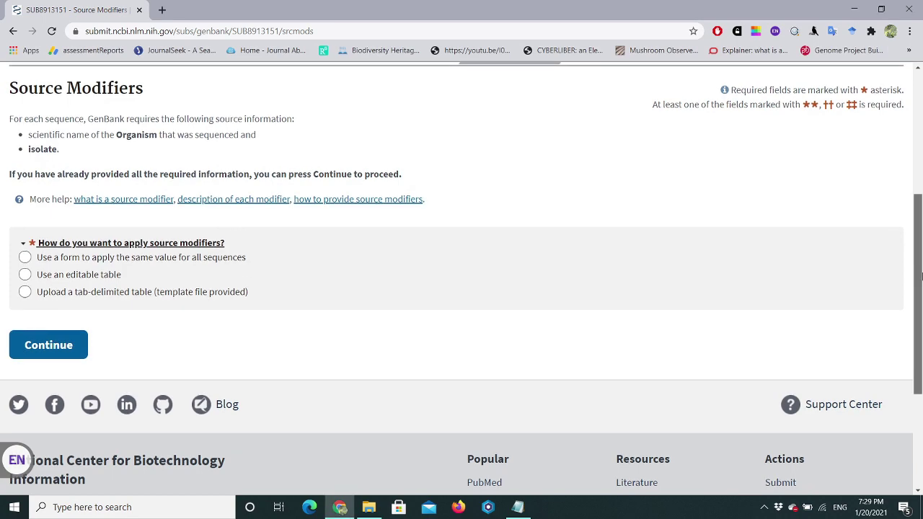
pyautogui.moveTo(921, 278); pyautogui.dragTo(920, 252)
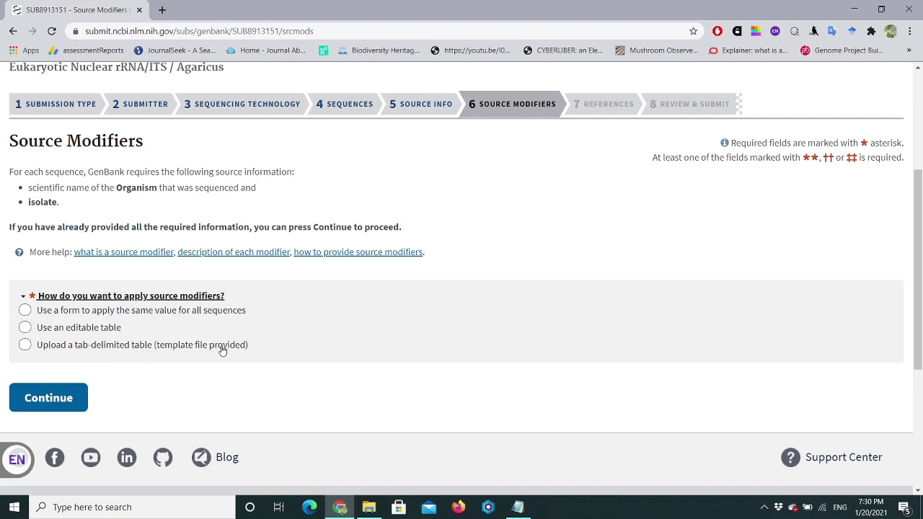
pyautogui.click(55, 332)
pyautogui.click(62, 387)
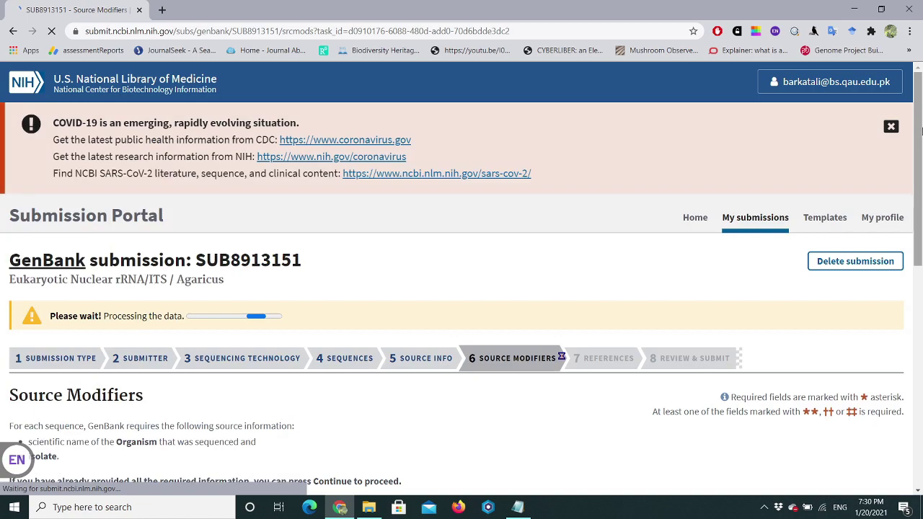
pyautogui.moveTo(921, 129); pyautogui.dragTo(921, 189)
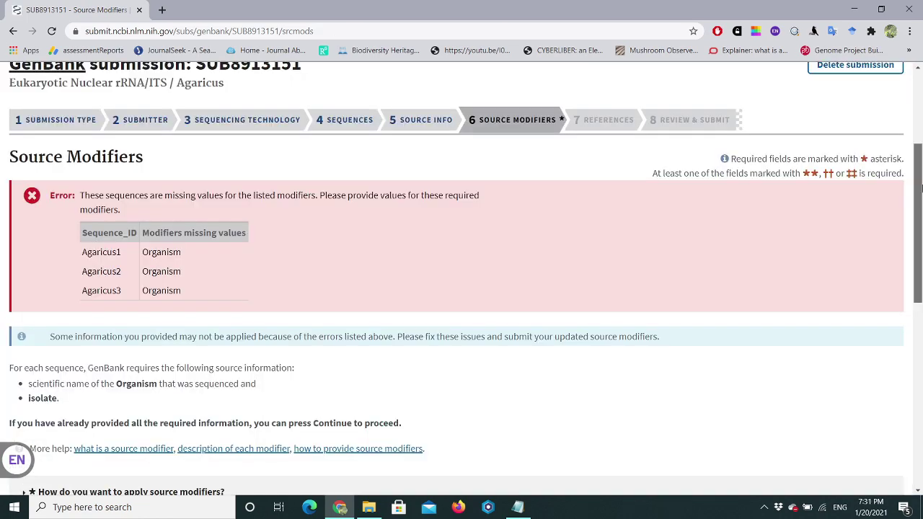
# Step: Enter 'Agaricus sp.' as the Organism for rows 1, 2 and 3, picking it from the suggestions
pyautogui.moveTo(921, 188); pyautogui.dragTo(921, 275)
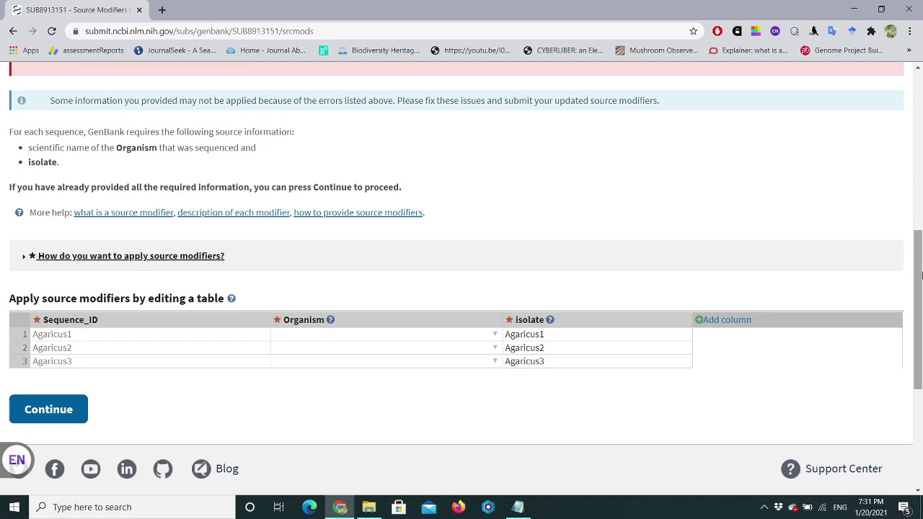
pyautogui.click(293, 342)
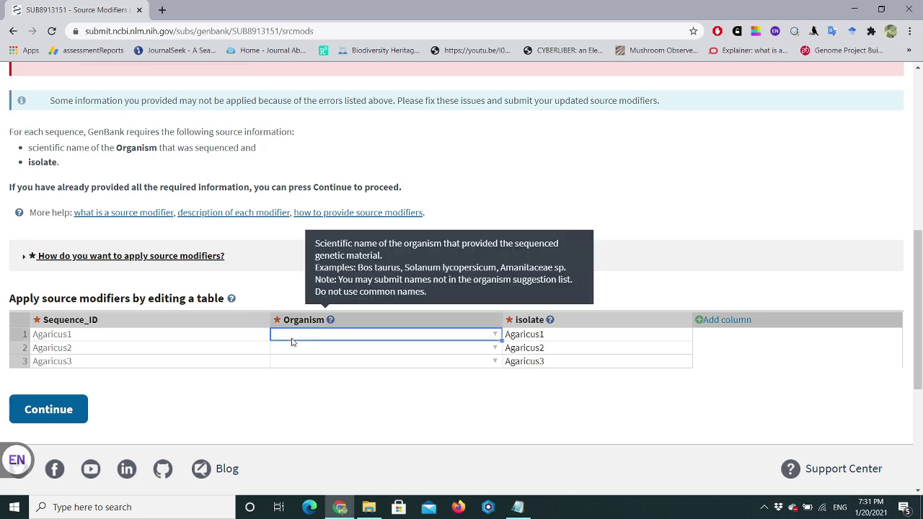
pyautogui.click(292, 338)
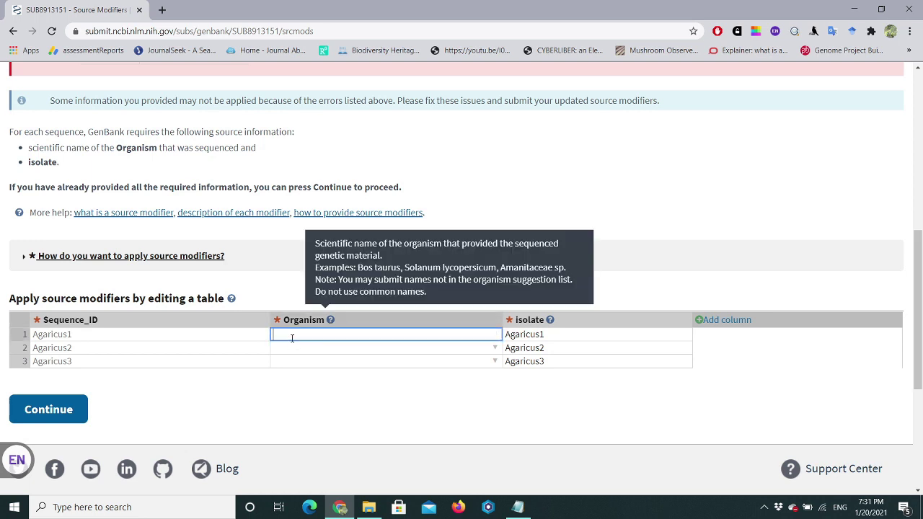
pyautogui.write('Agaricus')
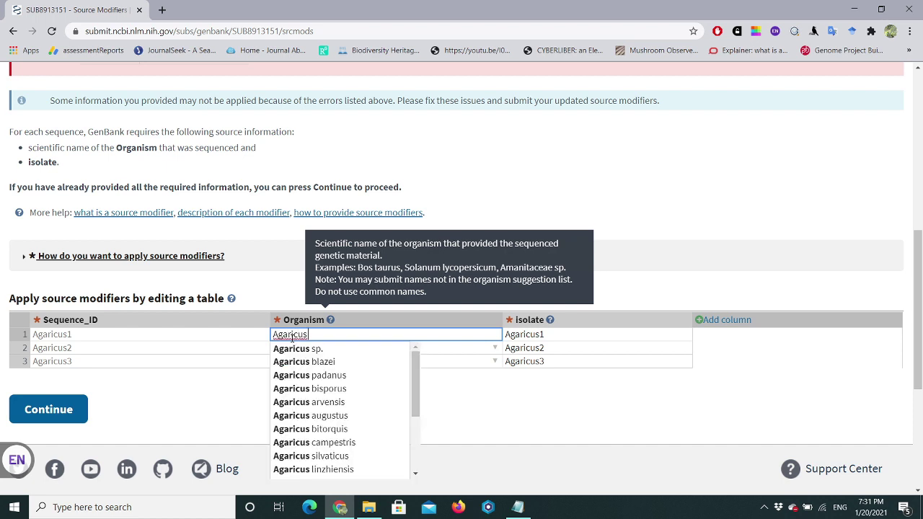
pyautogui.click(313, 351)
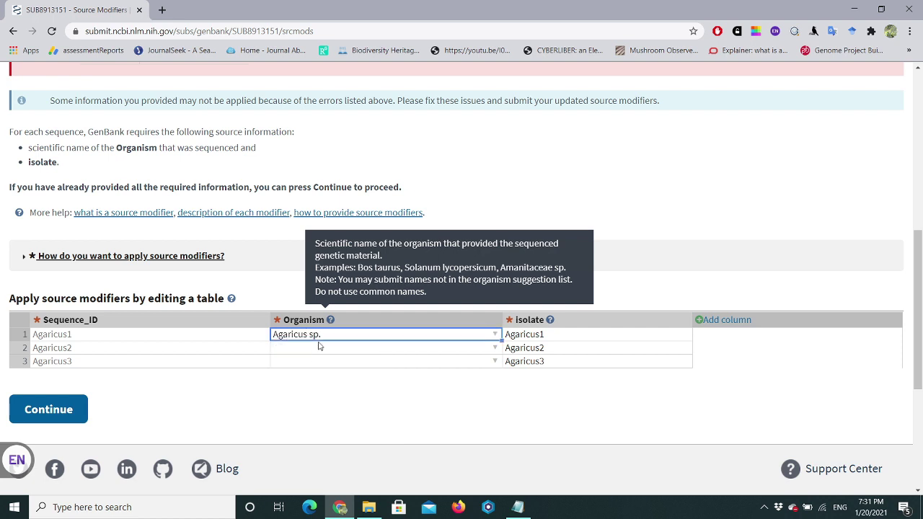
pyautogui.click(315, 351)
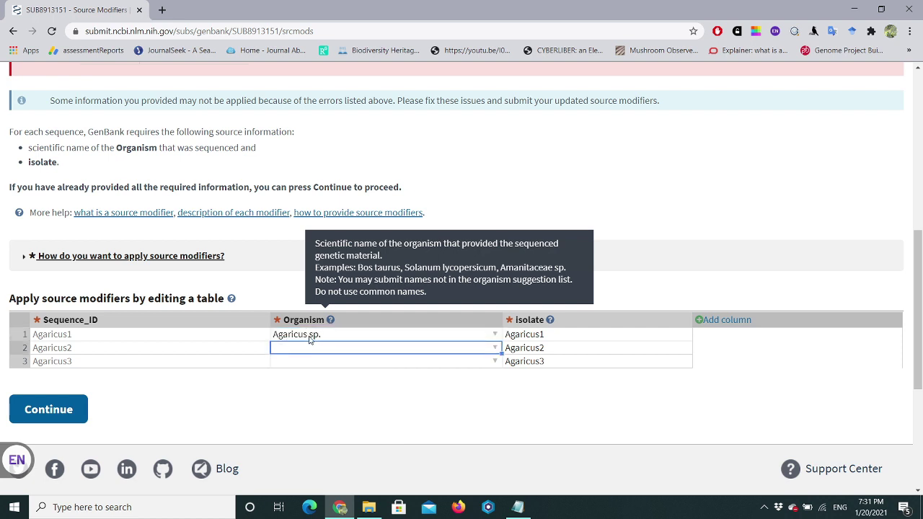
pyautogui.write('Agaricus')
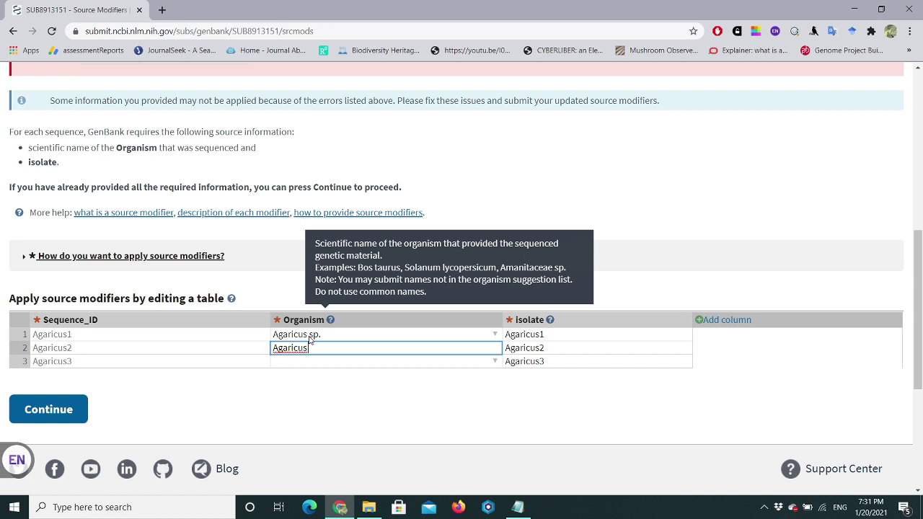
pyautogui.write(' sp.')
pyautogui.click(308, 361)
pyautogui.write('Agaricus sp.')
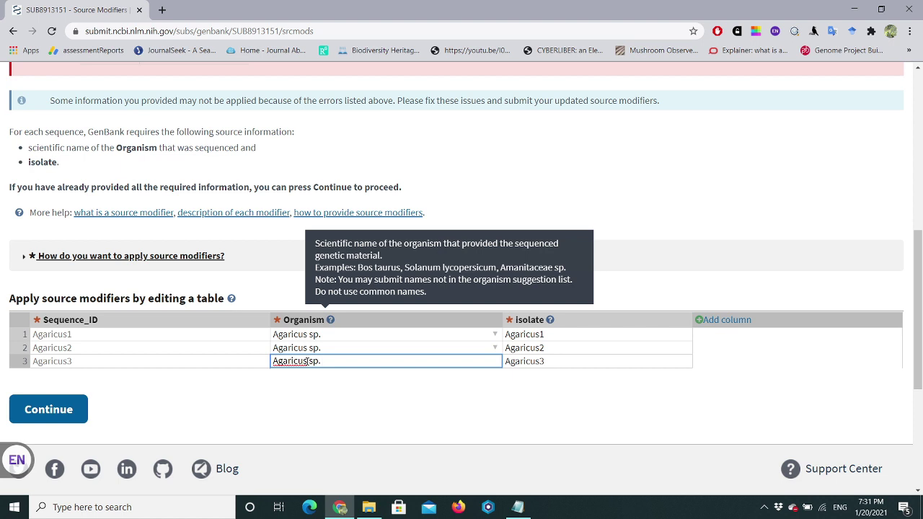
pyautogui.click(548, 336)
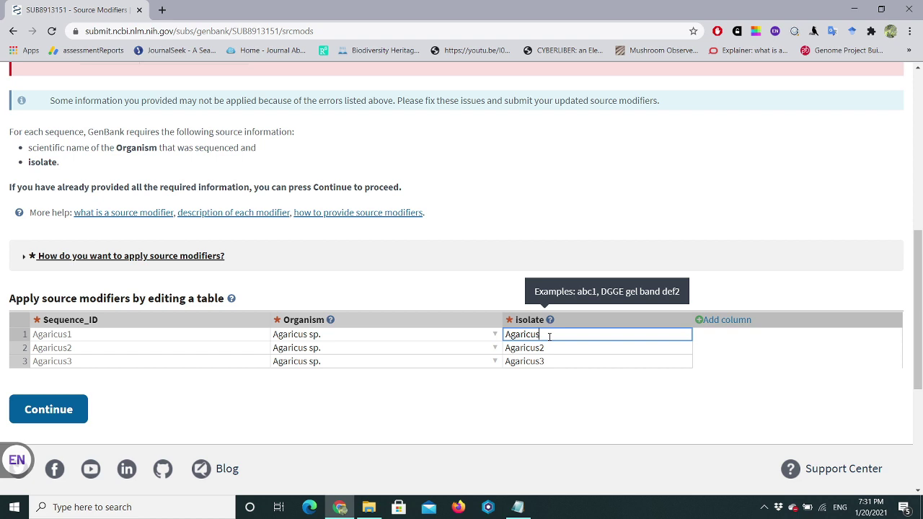
# Step: Extend the three Isolate values to Agaricus101, Agaricus102 and Agaricus103
pyautogui.write('101')
pyautogui.click(551, 347)
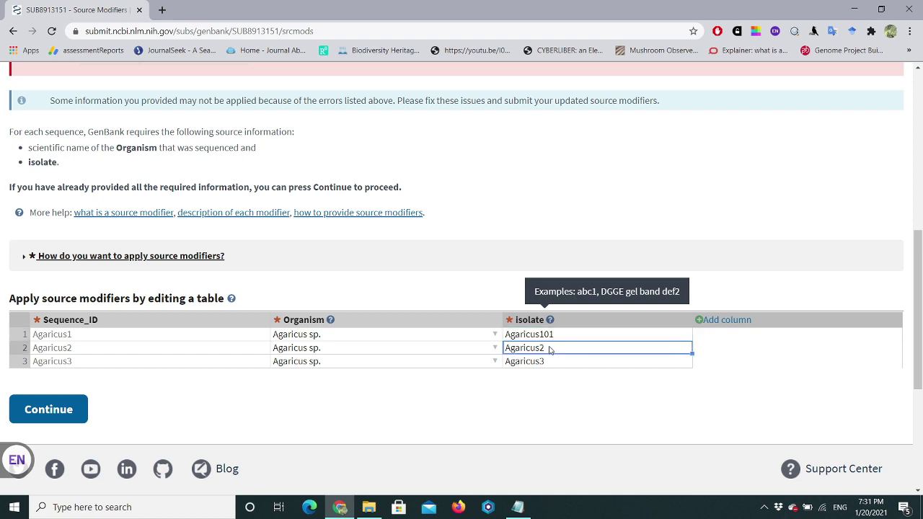
pyautogui.doubleClick(550, 347)
pyautogui.click(551, 347)
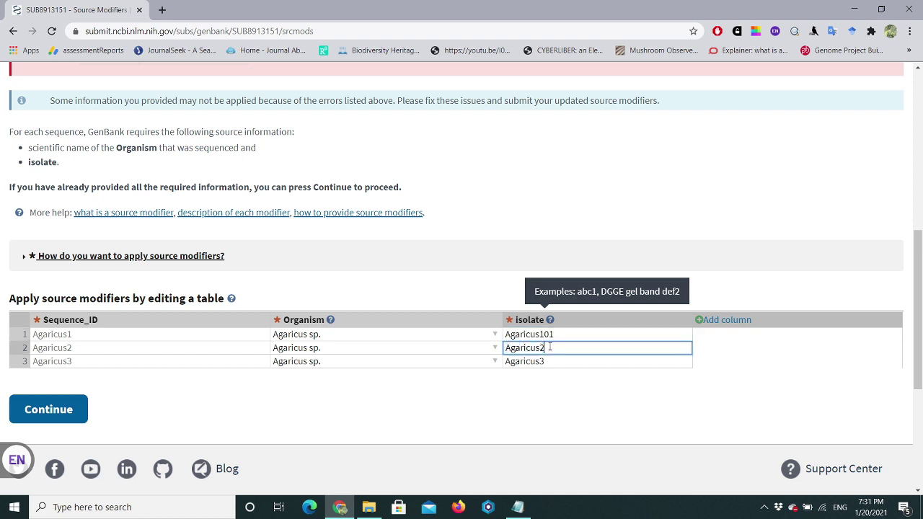
pyautogui.write('102')
pyautogui.click(548, 363)
pyautogui.doubleClick(549, 361)
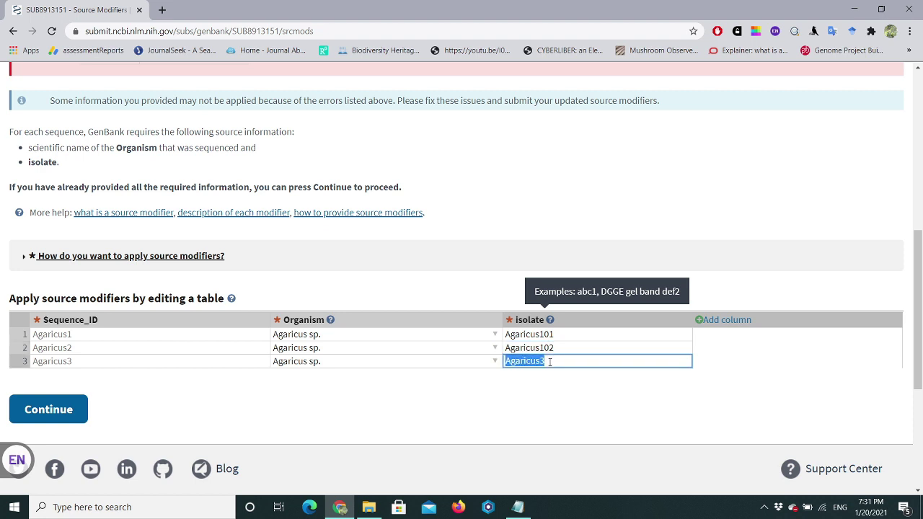
pyautogui.click(549, 362)
pyautogui.write('103')
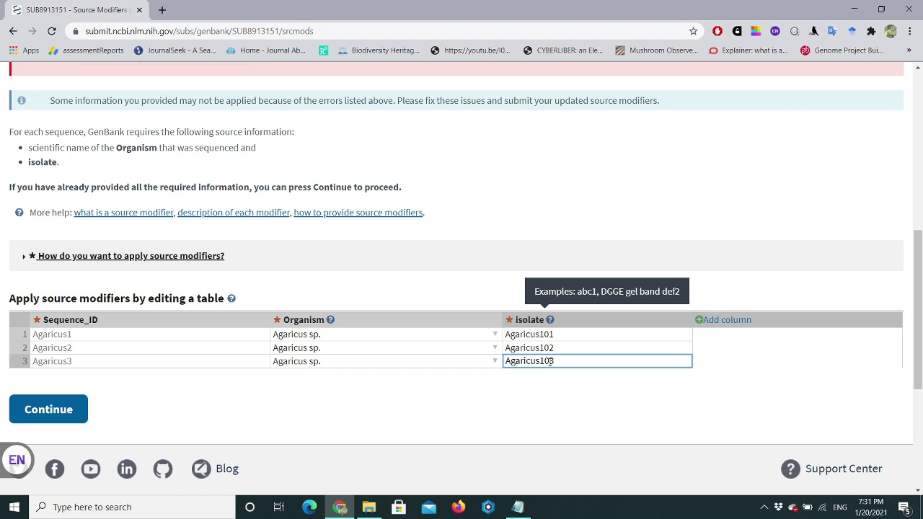
# Step: Add a country column to the source modifiers table
pyautogui.click(725, 325)
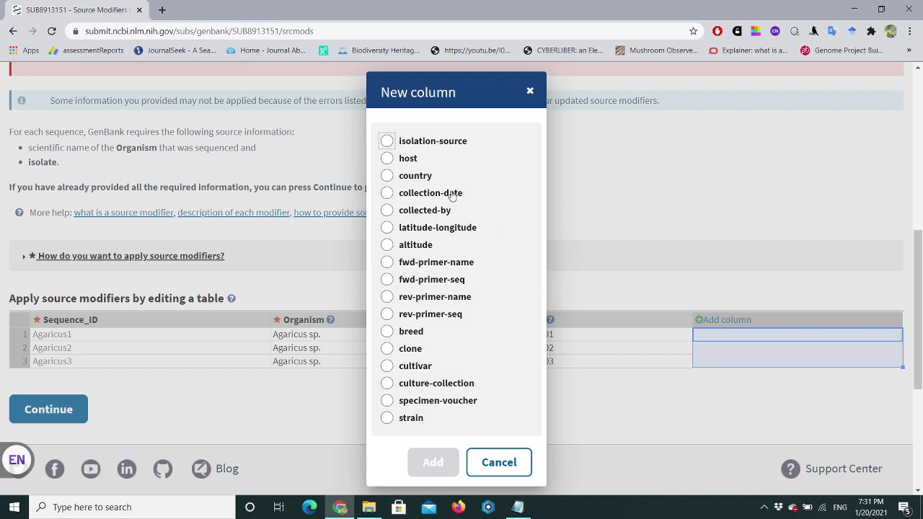
pyautogui.click(417, 176)
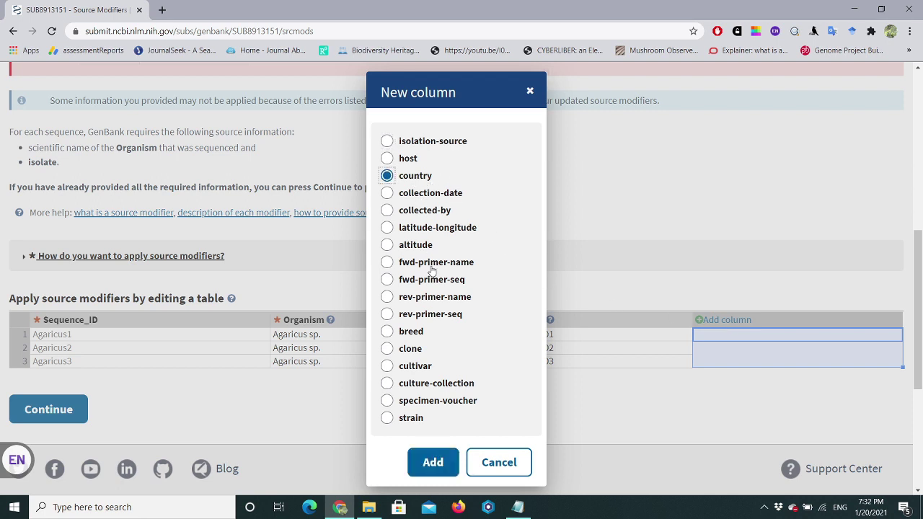
pyautogui.click(431, 214)
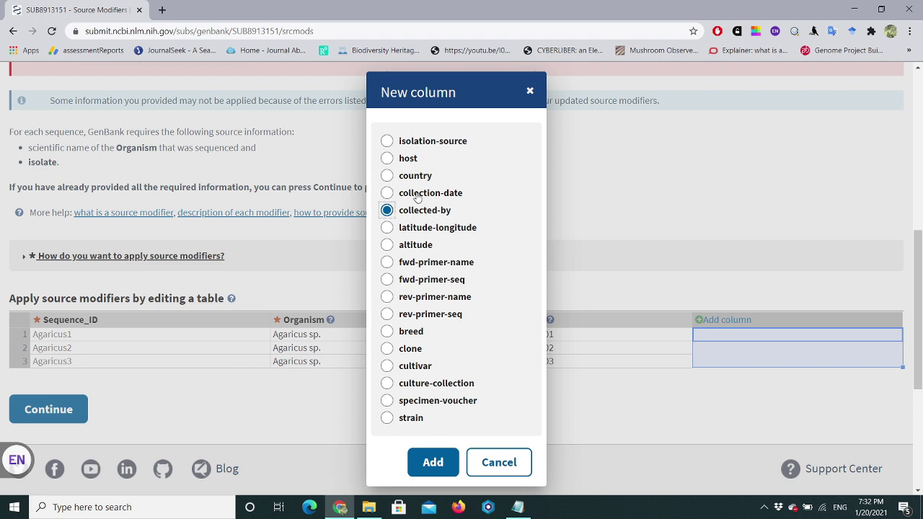
pyautogui.click(417, 195)
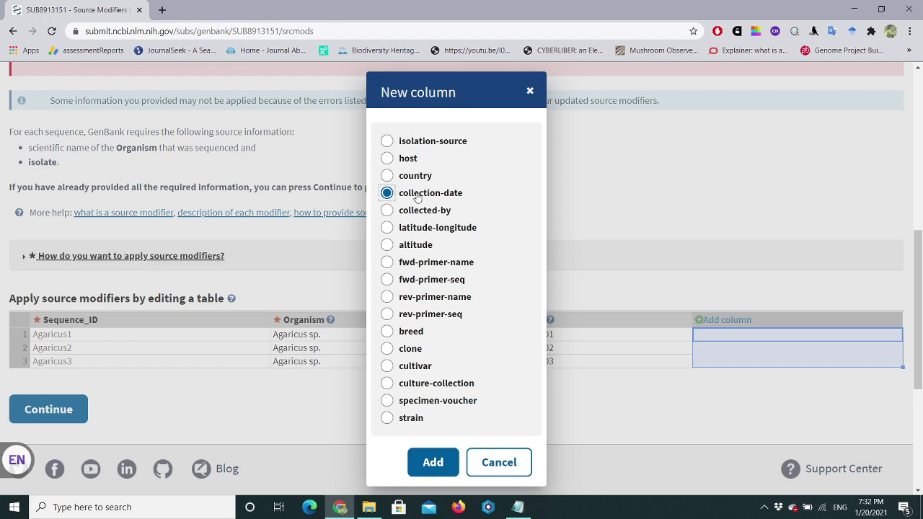
pyautogui.click(415, 249)
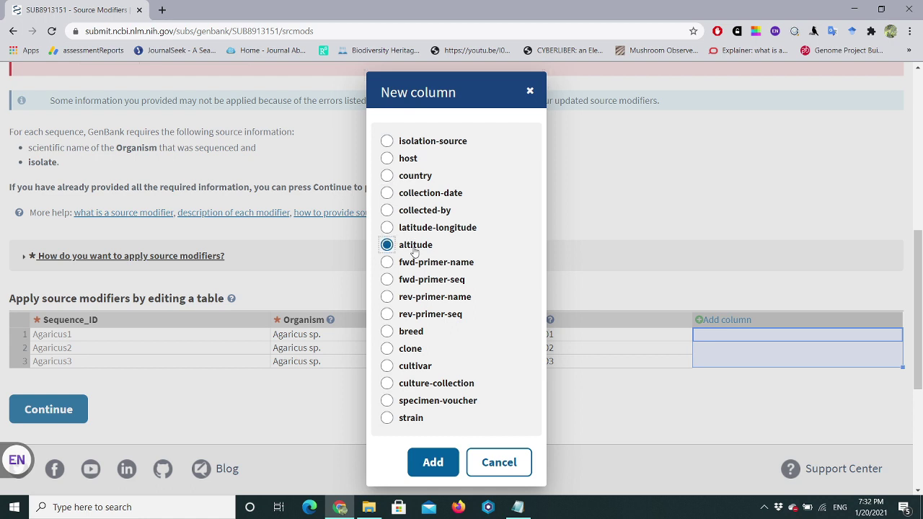
pyautogui.click(388, 178)
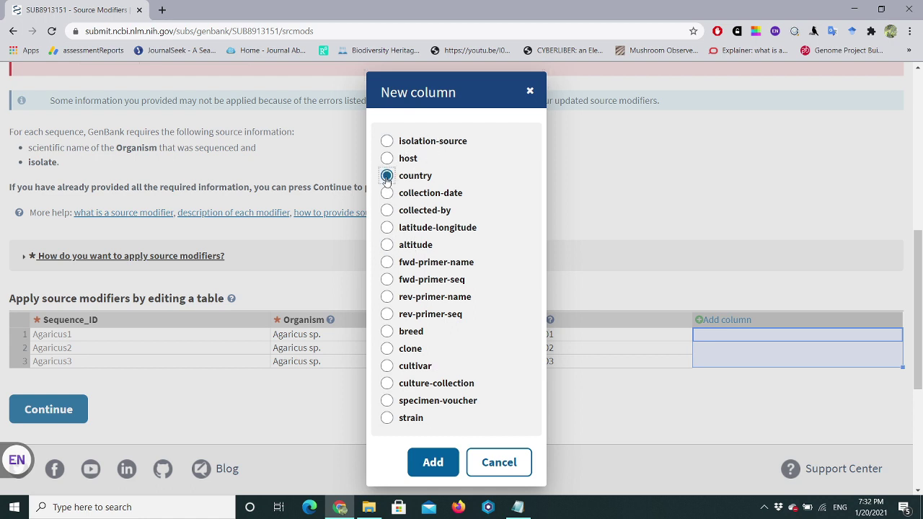
pyautogui.click(431, 462)
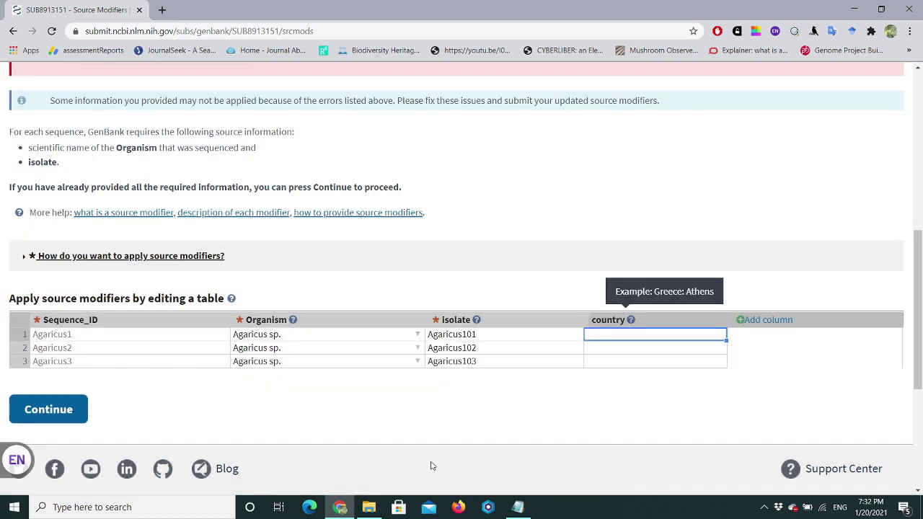
# Step: Cancel an extra column and an accidental print dialog, and return to the country cells
pyautogui.click(769, 321)
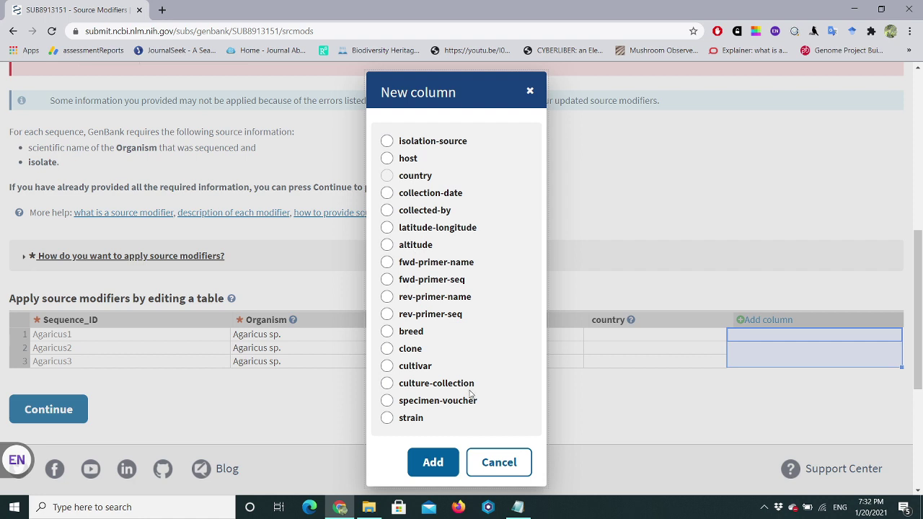
pyautogui.click(487, 464)
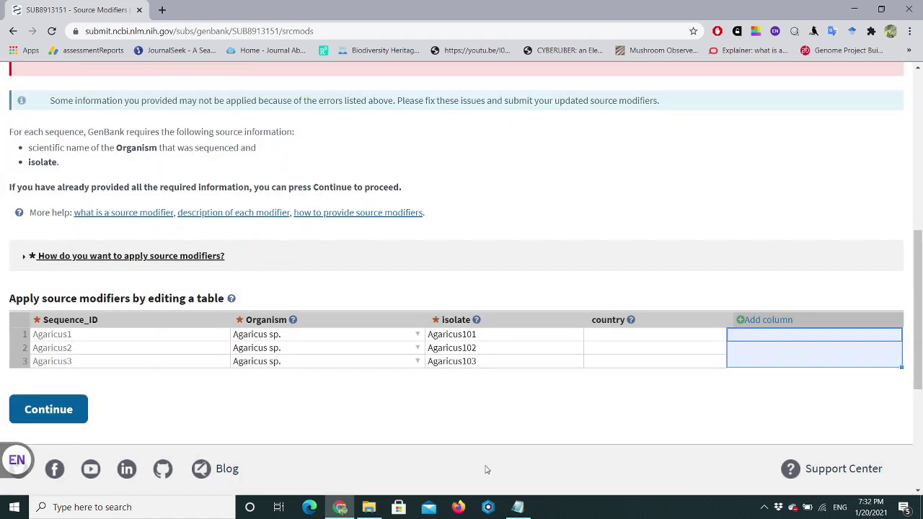
pyautogui.click(619, 336)
pyautogui.click(619, 335)
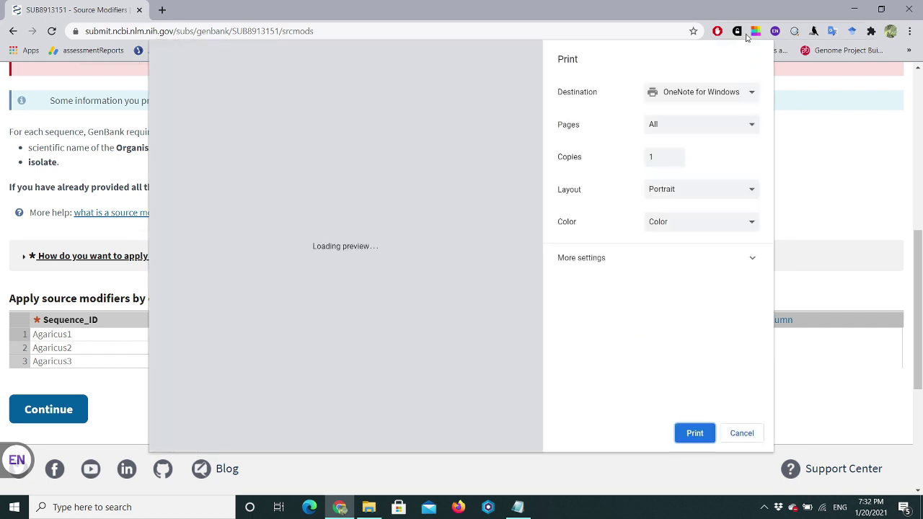
pyautogui.click(734, 432)
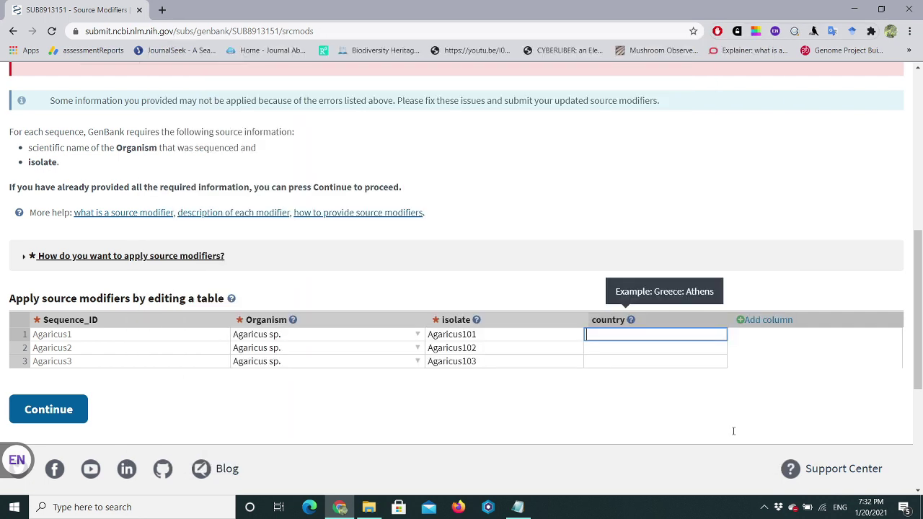
pyautogui.scroll(-3, 633, 345)
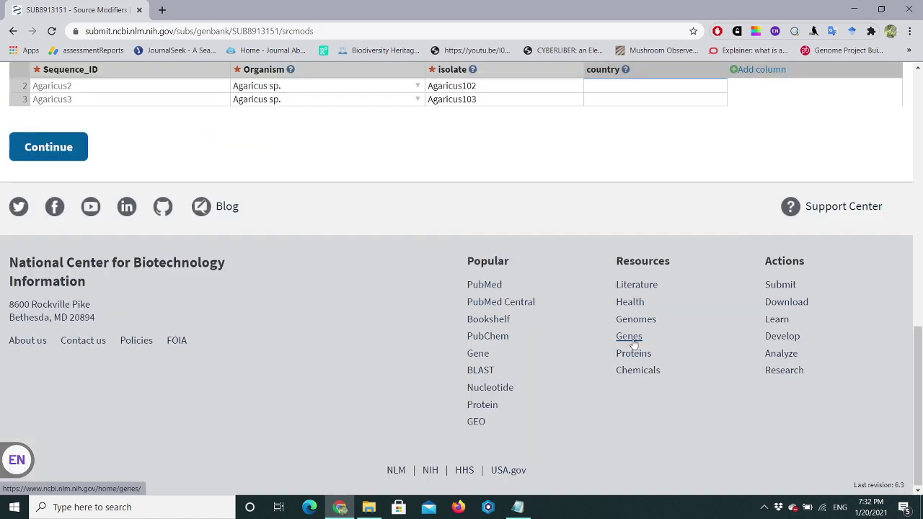
pyautogui.moveTo(920, 337); pyautogui.dragTo(920, 267)
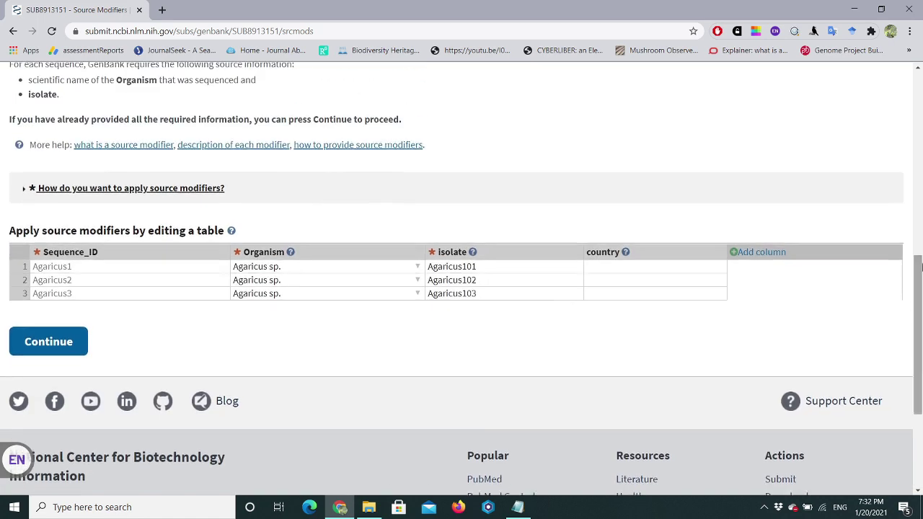
# Step: Enter Pakistan as the country for all three sequences
pyautogui.click(636, 268)
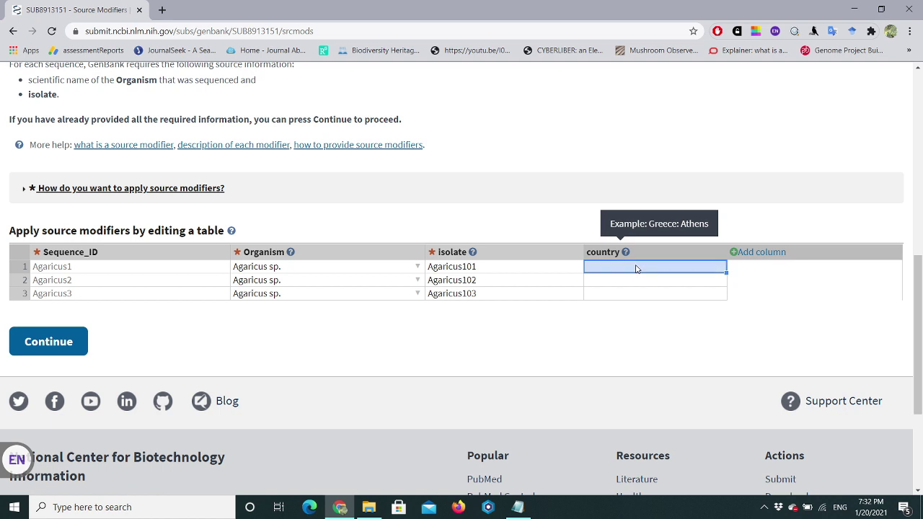
pyautogui.click(635, 266)
pyautogui.write('Pakistan')
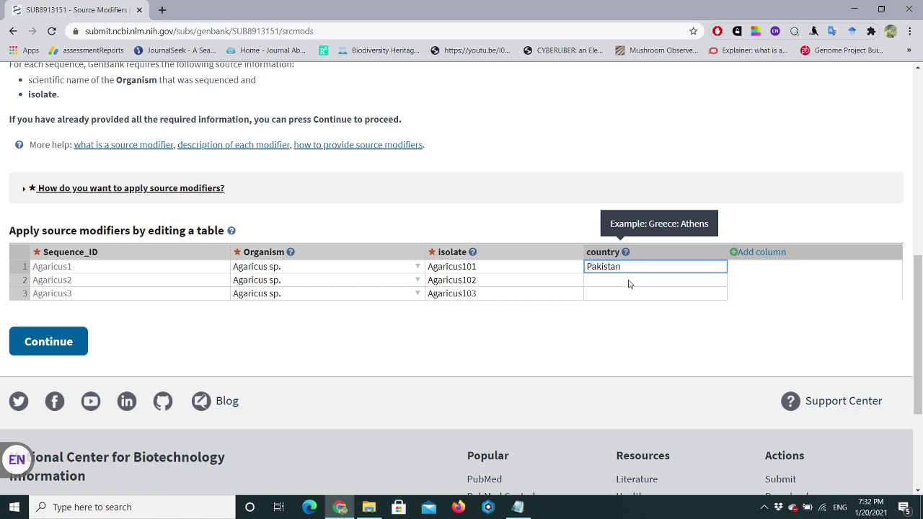
pyautogui.keyDown('shift'); pyautogui.click(628, 284); pyautogui.keyUp('shift')
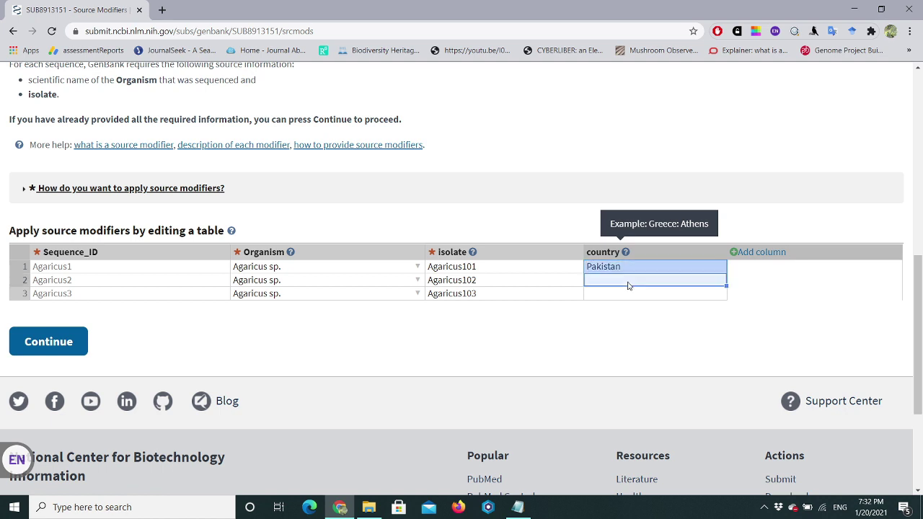
pyautogui.write('Pakistan')
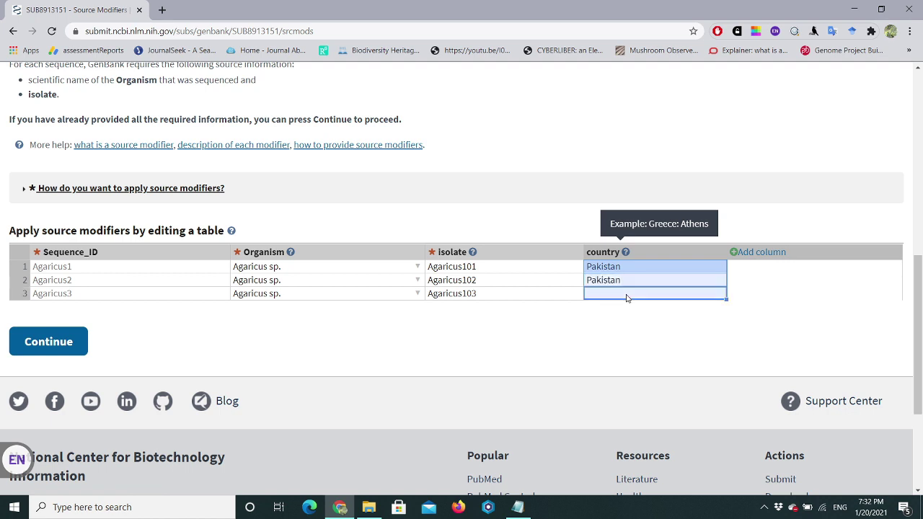
pyautogui.write('Pakistan')
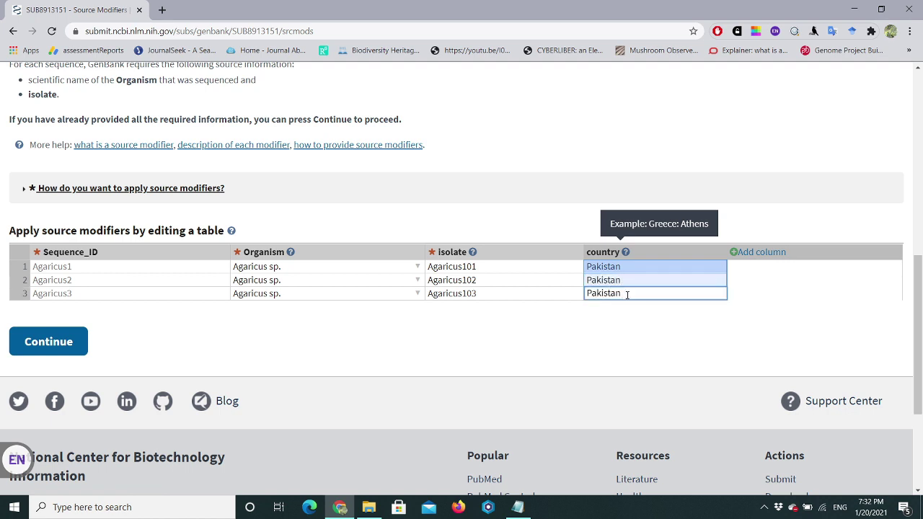
pyautogui.click(736, 253)
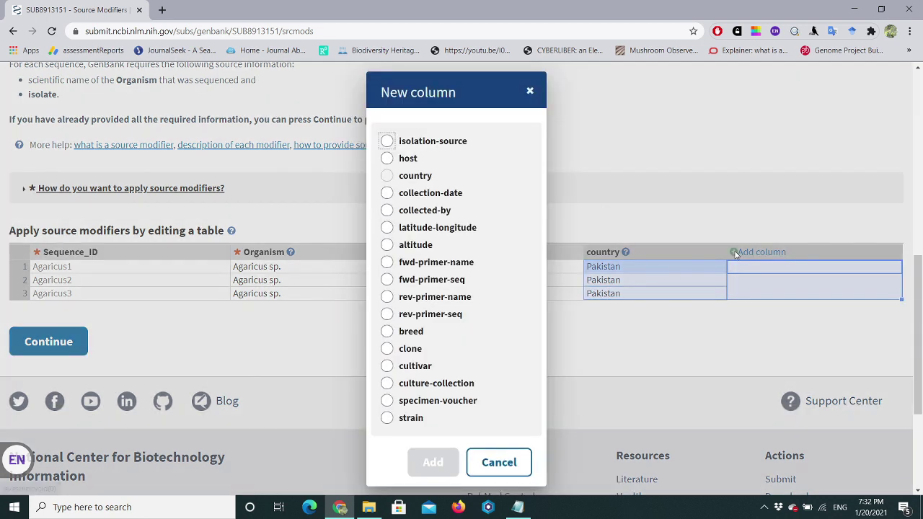
# Step: Add an altitude column with values 700m, 800m and 1000m for rows 1–3
pyautogui.click(387, 193)
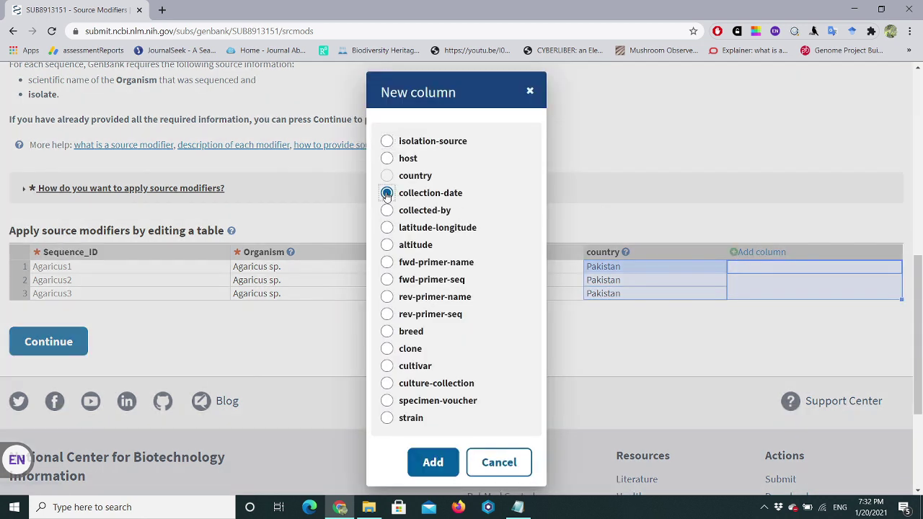
pyautogui.click(388, 245)
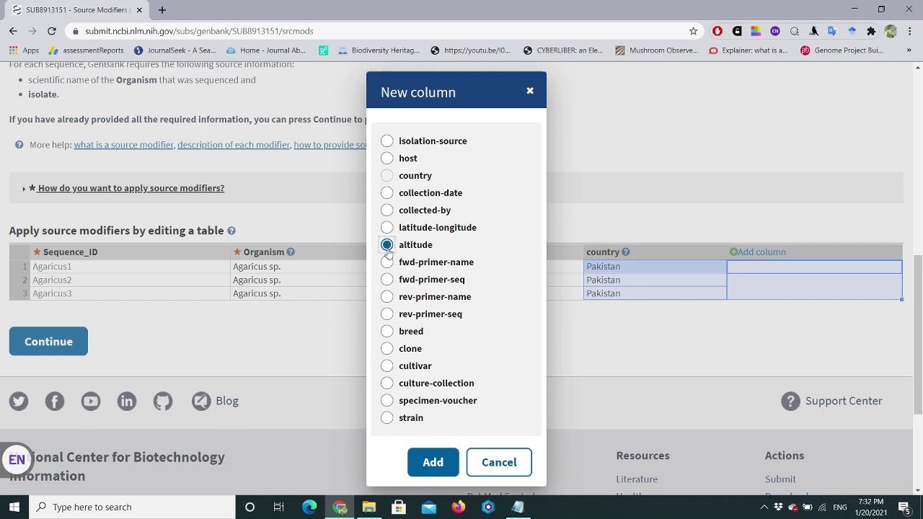
pyautogui.click(434, 462)
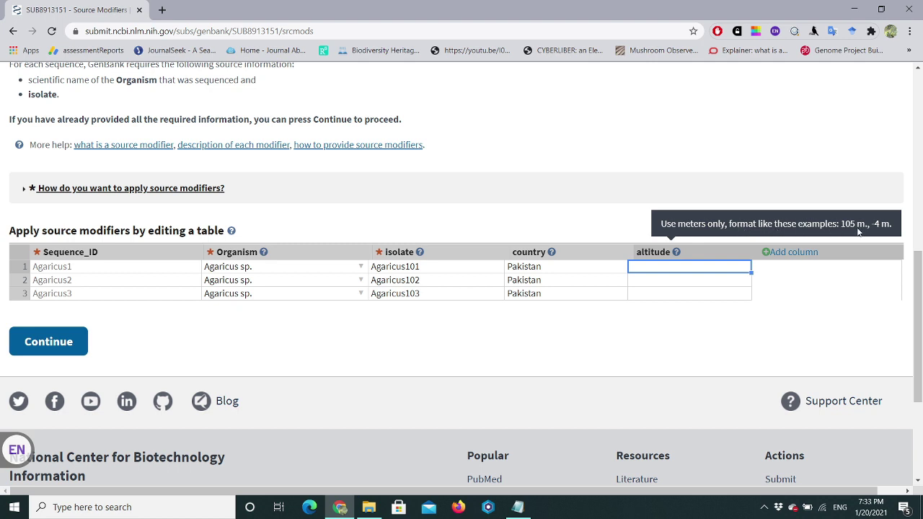
pyautogui.doubleClick(647, 267)
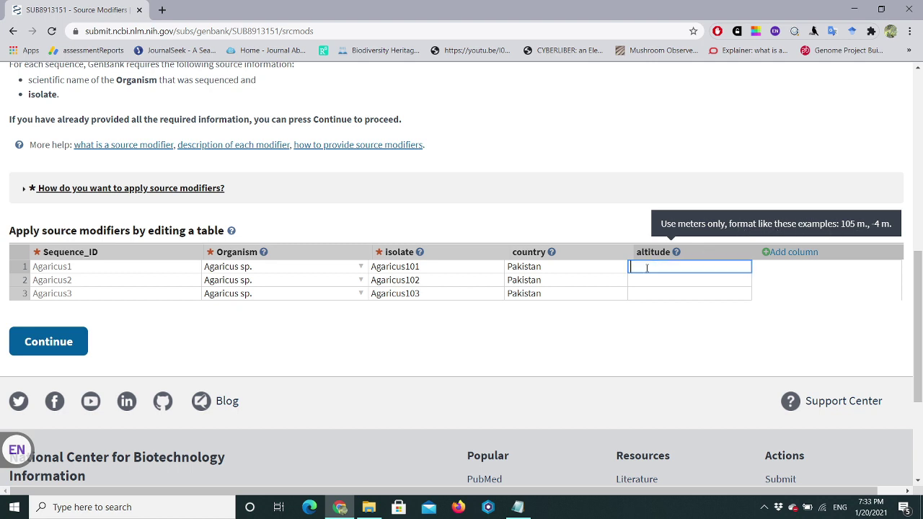
pyautogui.write('700m')
pyautogui.click(646, 286)
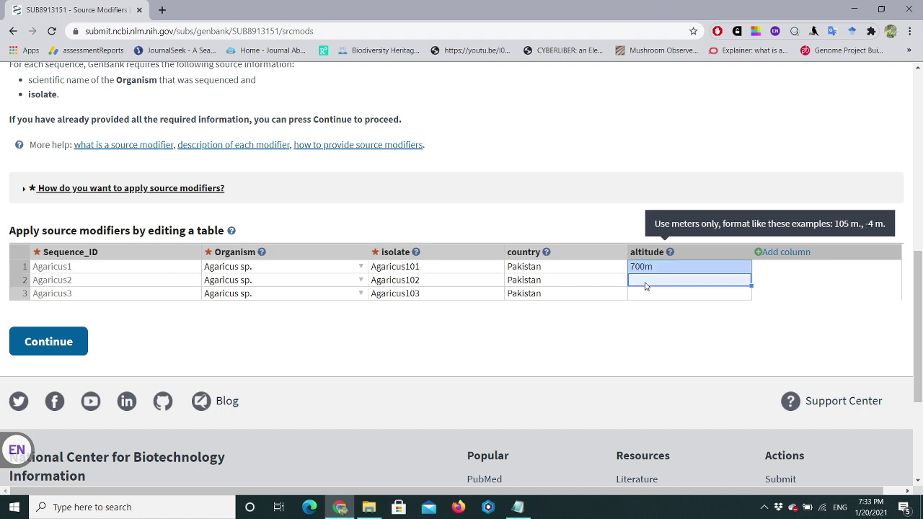
pyautogui.write('800')
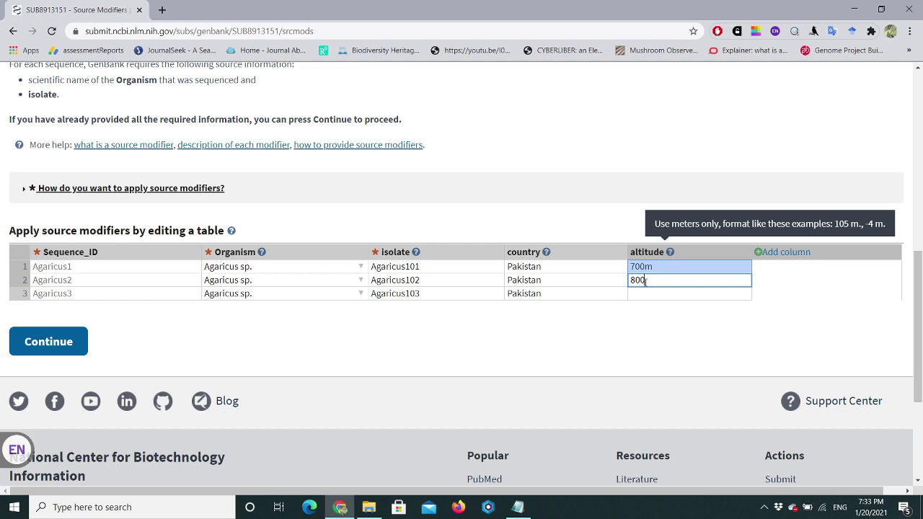
pyautogui.write('m')
pyautogui.click(646, 295)
pyautogui.write('1000')
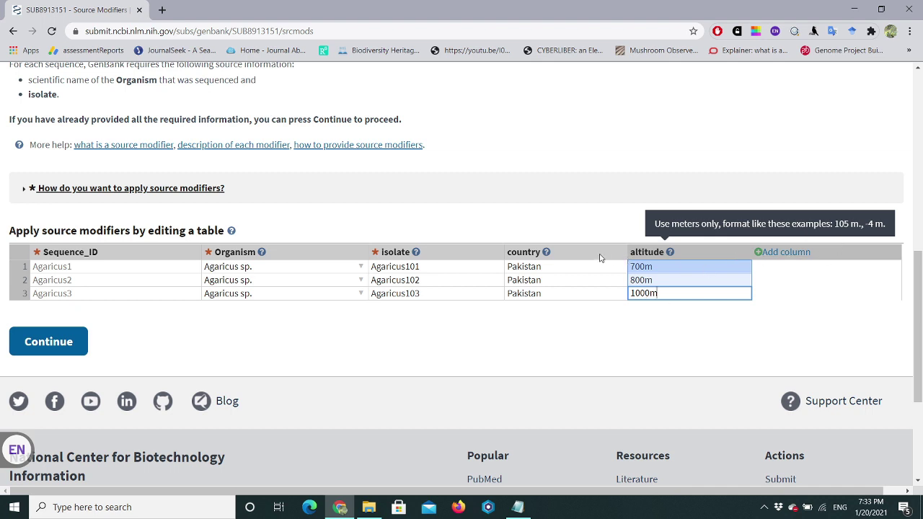
# Step: Commit the 1000m altitude, submit the source modifiers, and read the isolate-name error
pyautogui.click(594, 128)
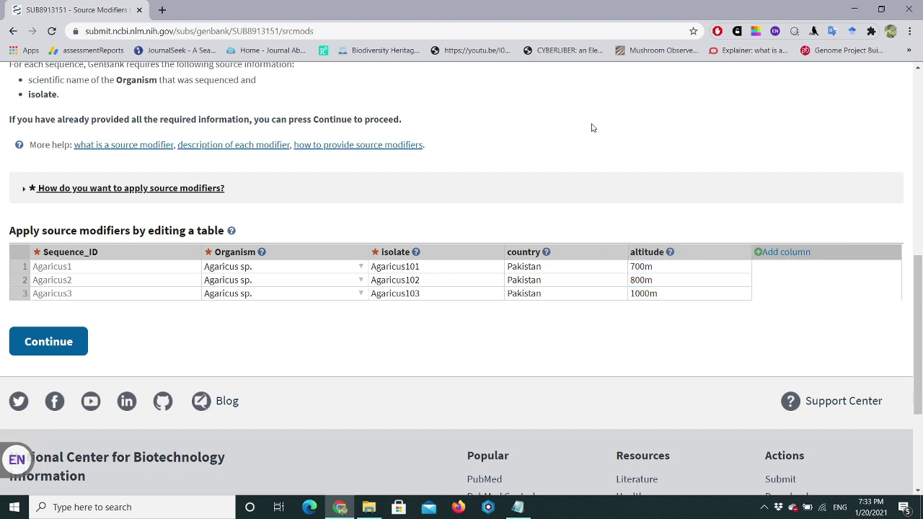
pyautogui.click(63, 342)
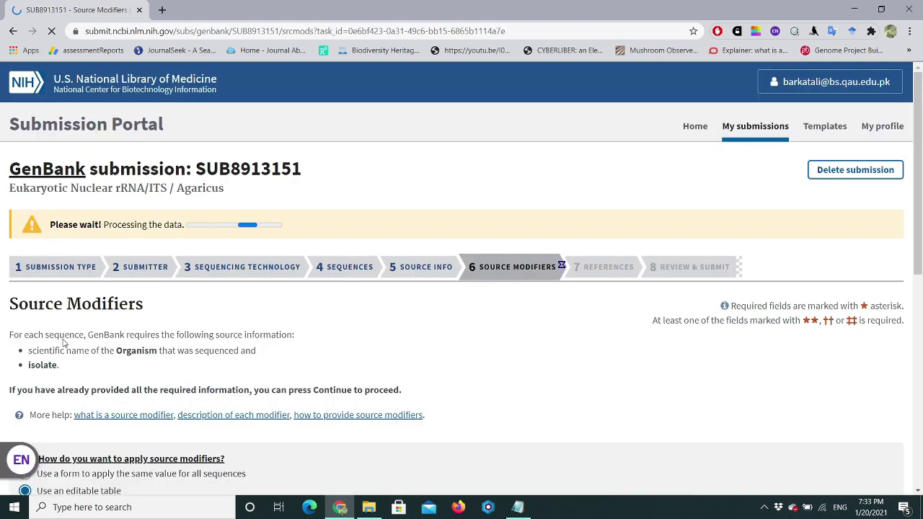
pyautogui.scroll(-2, 426, 361)
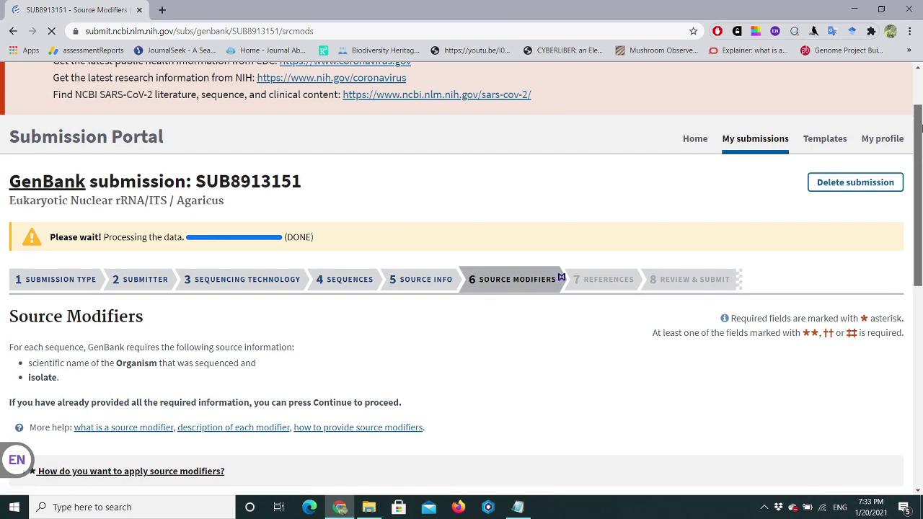
pyautogui.moveTo(921, 151); pyautogui.dragTo(921, 94)
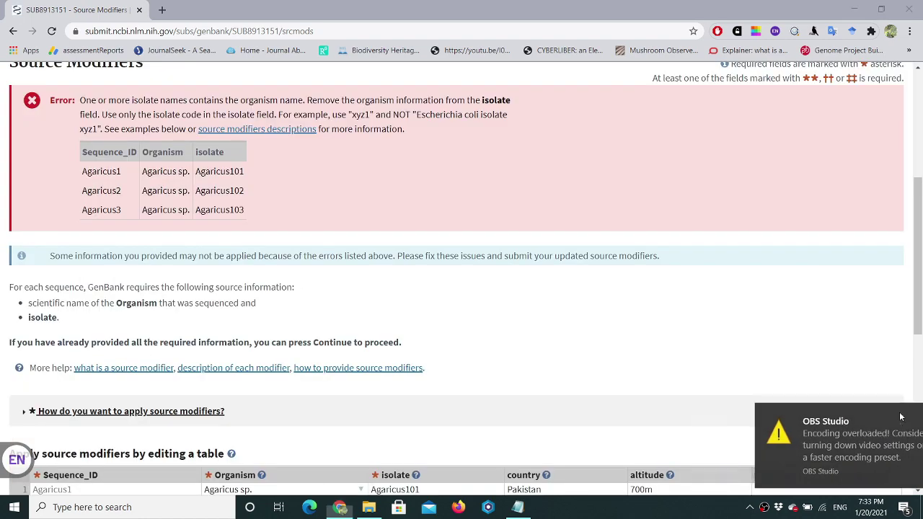
# Step: Change the first isolate from Agaricus101 to ISL101
pyautogui.moveTo(921, 136); pyautogui.dragTo(920, 207)
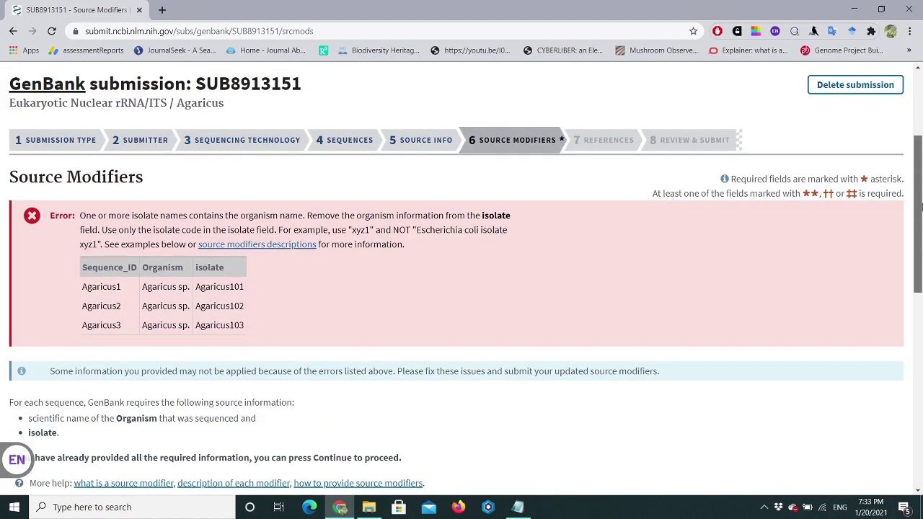
pyautogui.moveTo(921, 208); pyautogui.dragTo(921, 215)
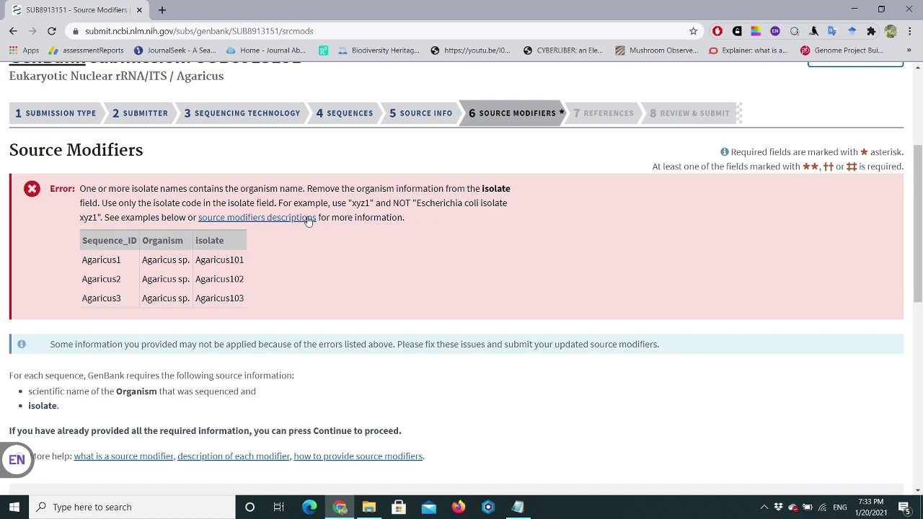
pyautogui.moveTo(921, 175); pyautogui.dragTo(921, 266)
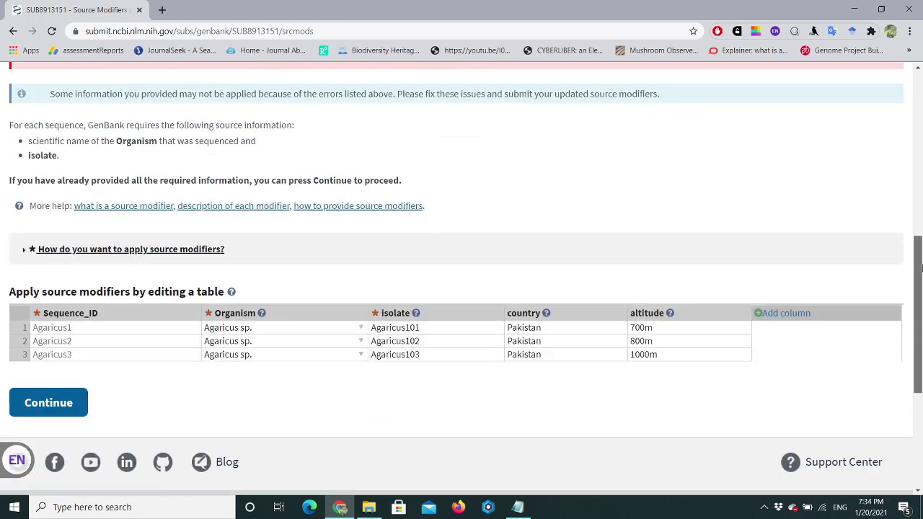
pyautogui.click(406, 328)
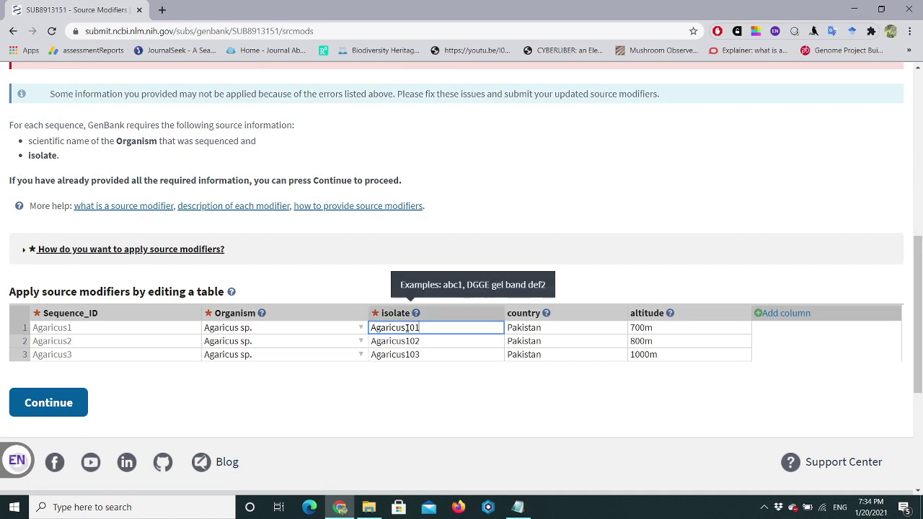
pyautogui.moveTo(406, 328); pyautogui.dragTo(370, 328)
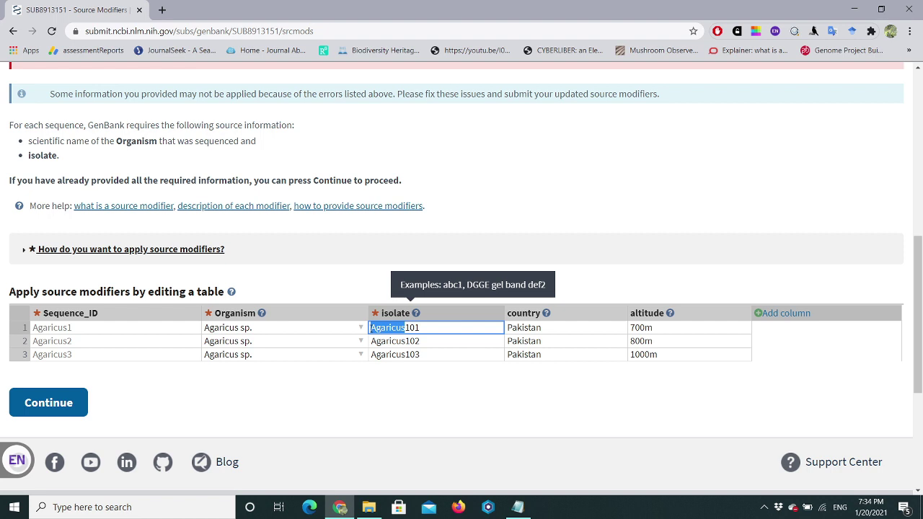
pyautogui.write('ISL')
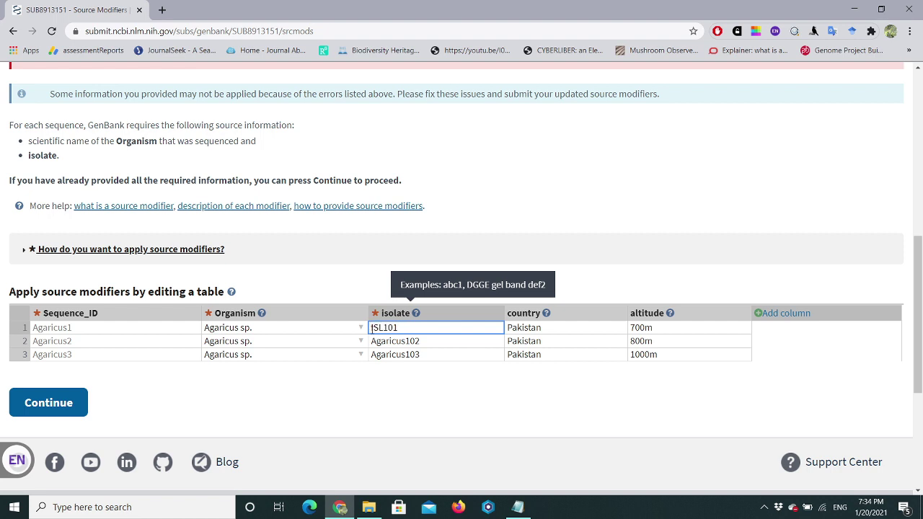
# Step: Replace 'Agaricus' with ISL in the second and third isolates, giving ISL102 and ISL103
pyautogui.click(406, 341)
pyautogui.moveTo(407, 341); pyautogui.dragTo(352, 344)
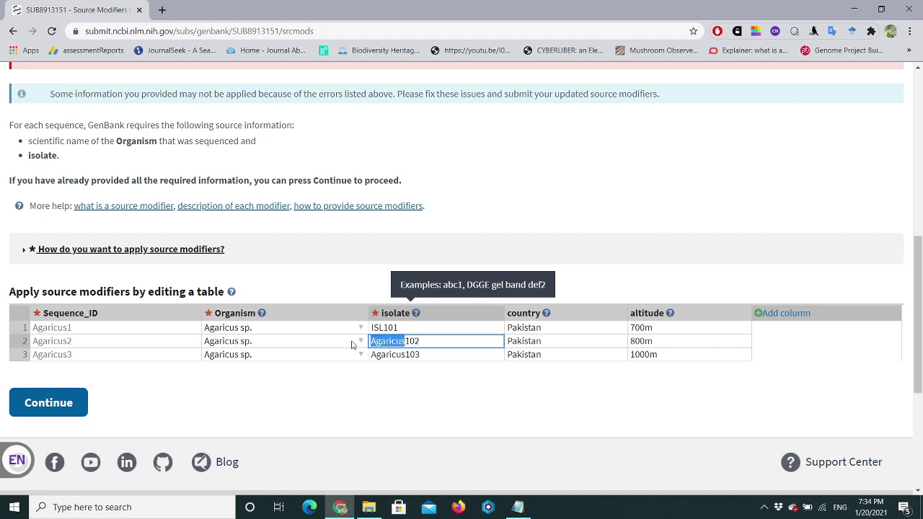
pyautogui.write('ISL')
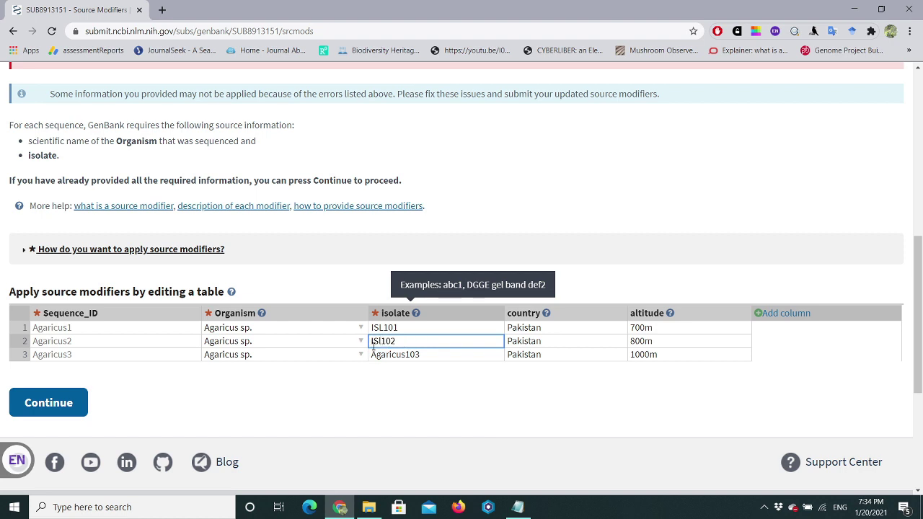
pyautogui.click(406, 354)
pyautogui.doubleClick(408, 354)
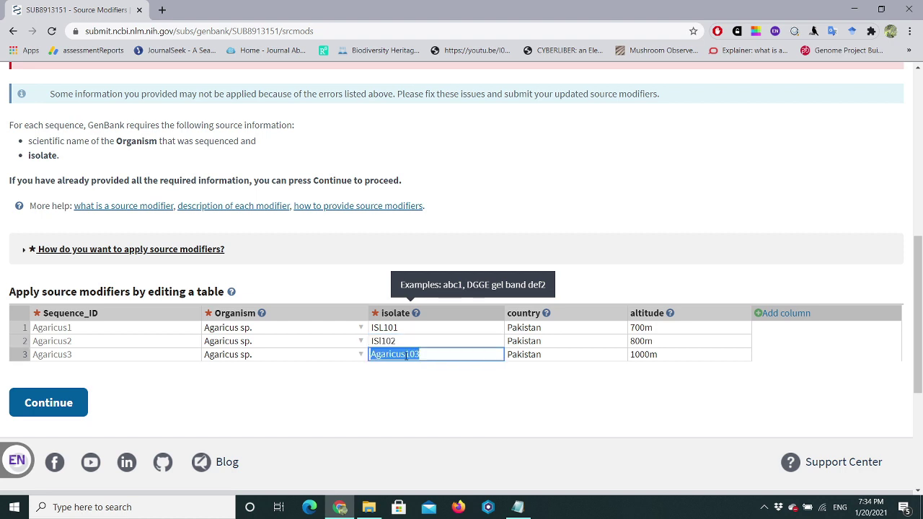
pyautogui.click(408, 354)
pyautogui.moveTo(407, 354); pyautogui.dragTo(324, 356)
pyautogui.write('ISL')
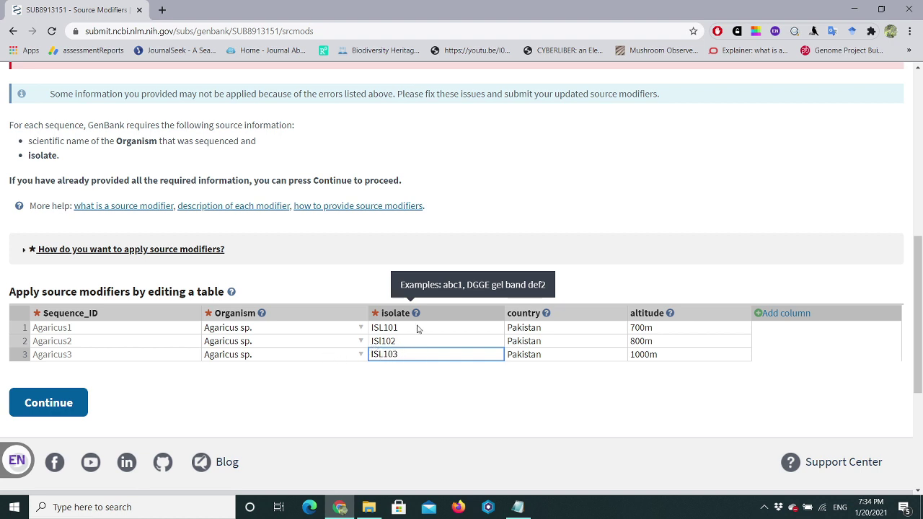
# Step: Submit the corrected source modifiers and scroll to the References step's Sequence authors fields
pyautogui.click(40, 402)
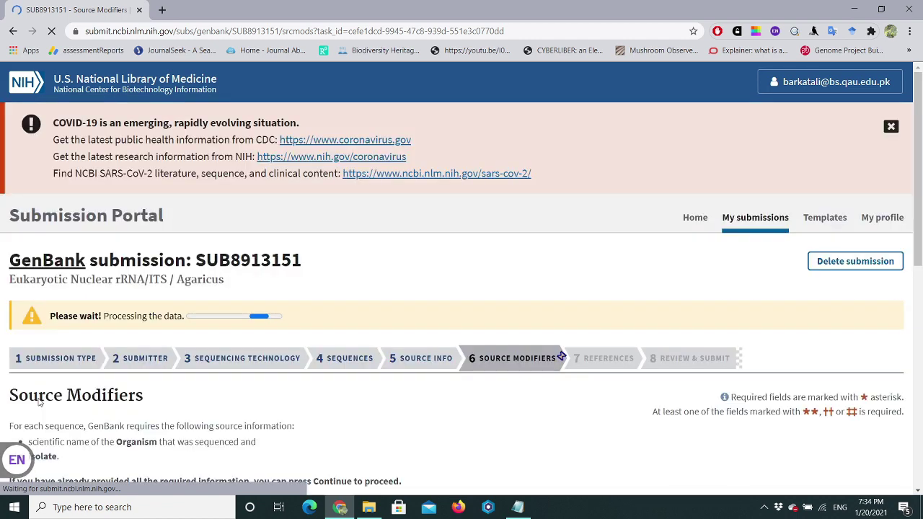
pyautogui.scroll(-2, 375, 324)
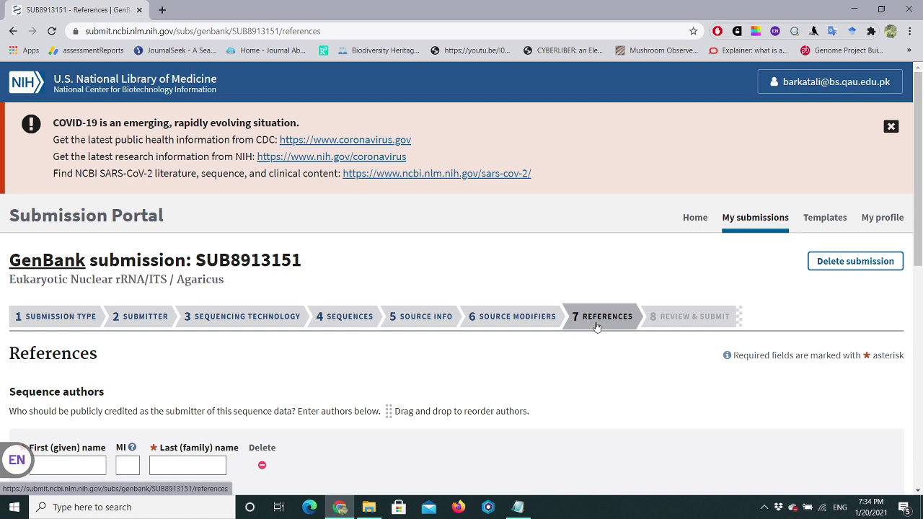
pyautogui.moveTo(921, 171); pyautogui.dragTo(921, 247)
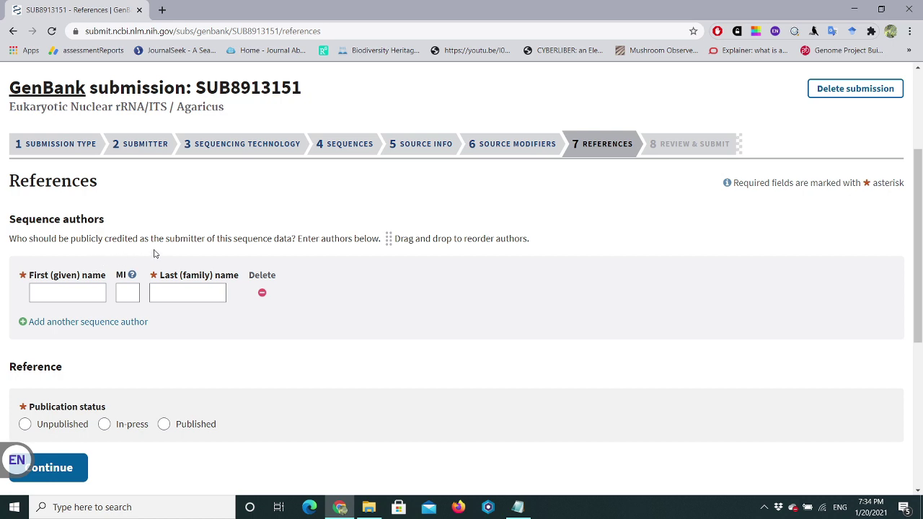
# Step: Enter the first sequence author's first and last names
pyautogui.click(76, 292)
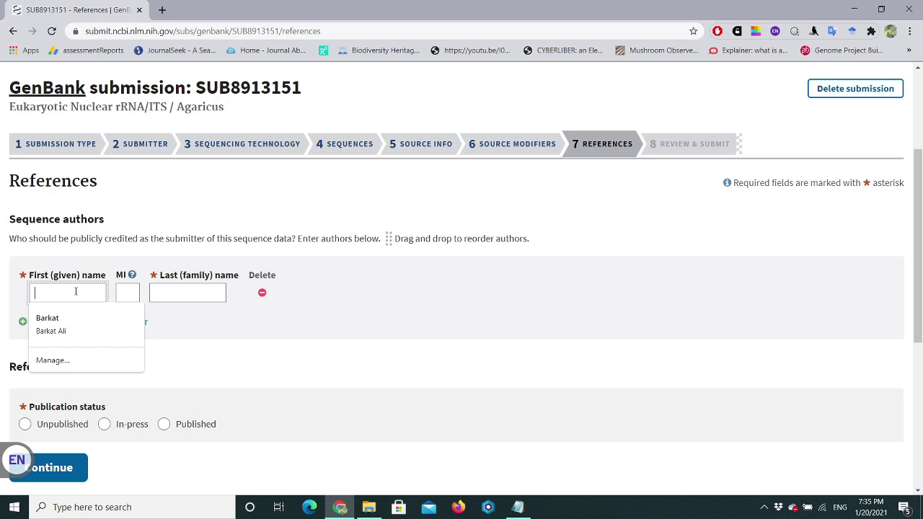
pyautogui.write('Barkat')
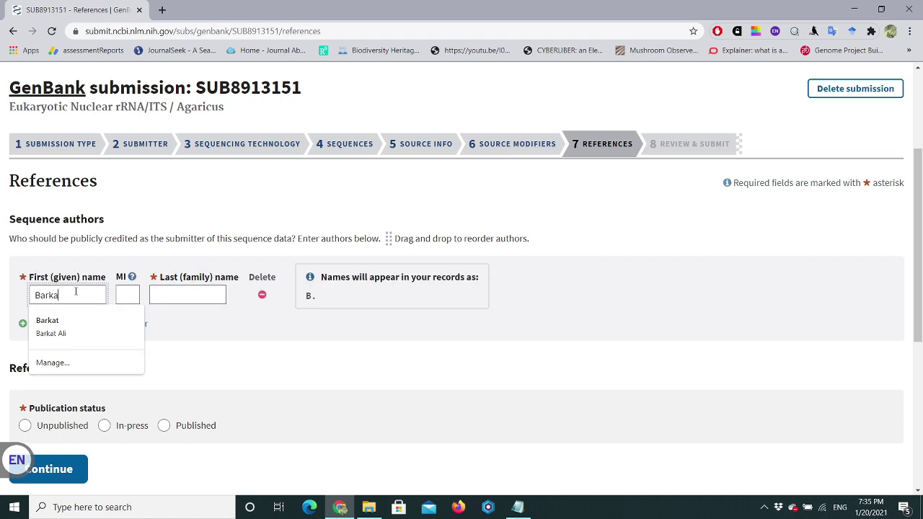
pyautogui.click(195, 297)
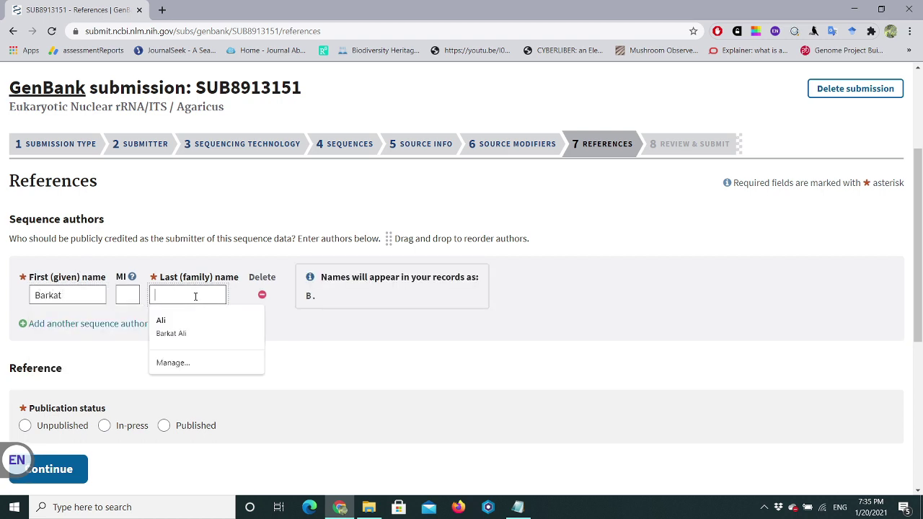
pyautogui.write('Ali')
pyautogui.click(585, 236)
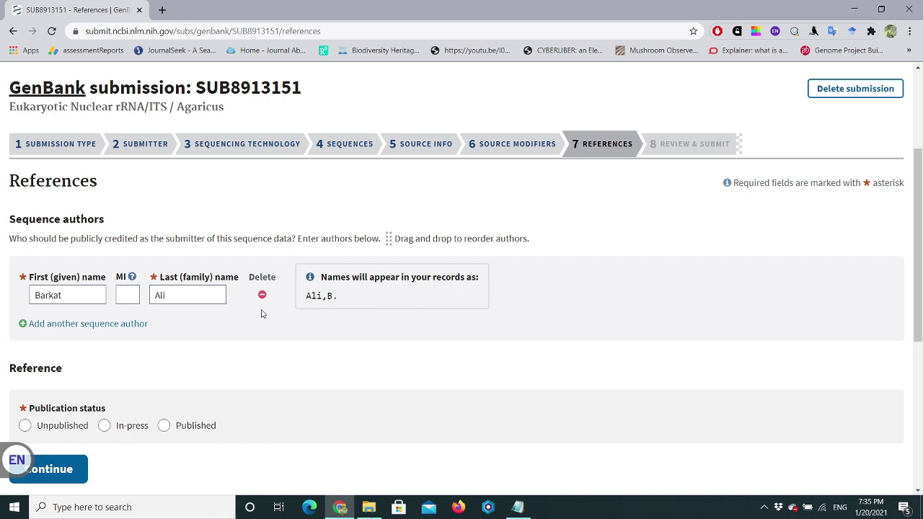
# Step: Add a second sequence author row and enter only that author's first name
pyautogui.click(118, 324)
pyautogui.click(76, 324)
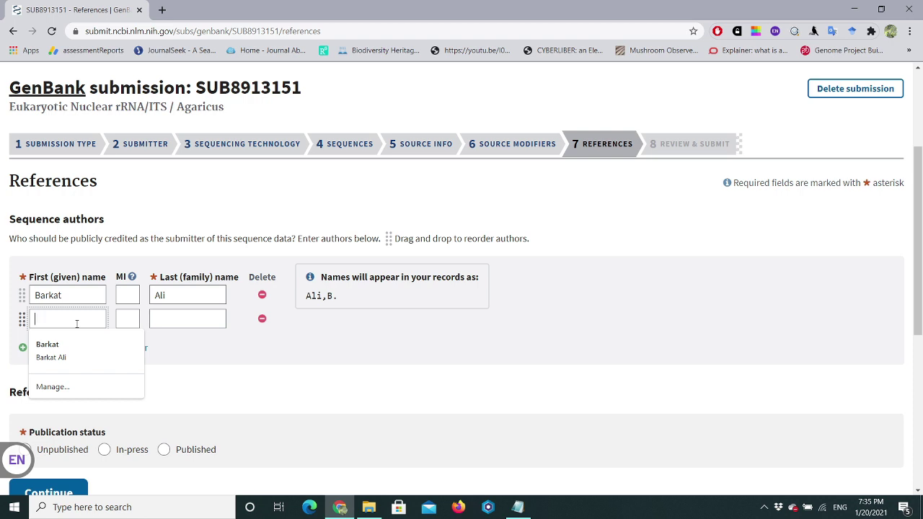
pyautogui.write('Allistar')
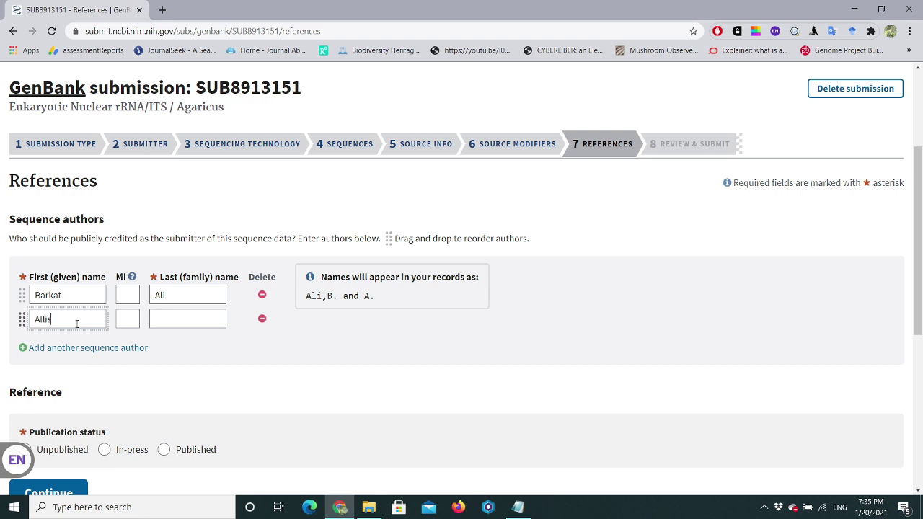
pyautogui.click(207, 318)
pyautogui.click(625, 300)
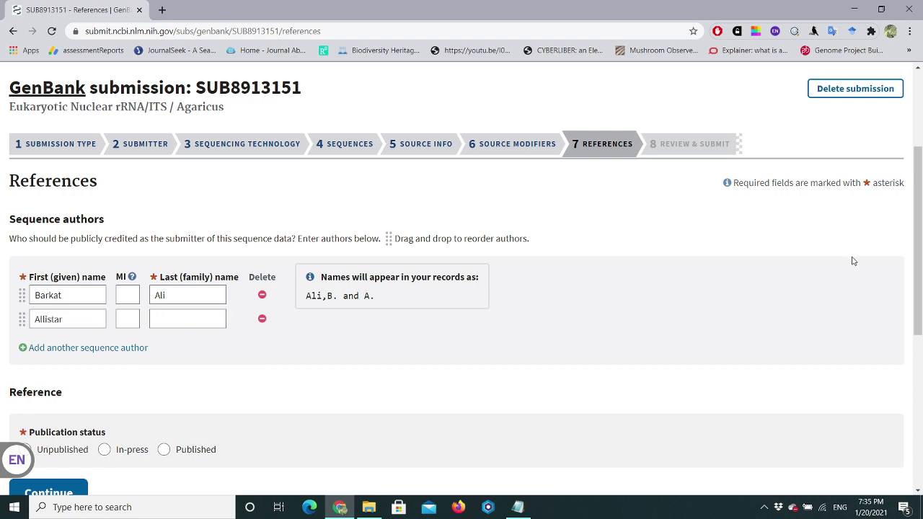
pyautogui.moveTo(920, 229); pyautogui.dragTo(921, 265)
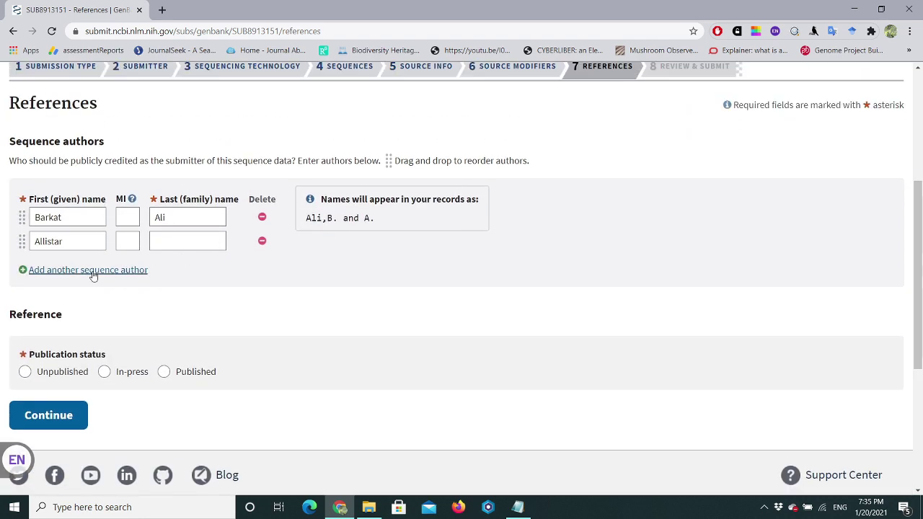
# Step: Set publication status to Unpublished and reference authors to 'Same as sequence authors'
pyautogui.click(63, 378)
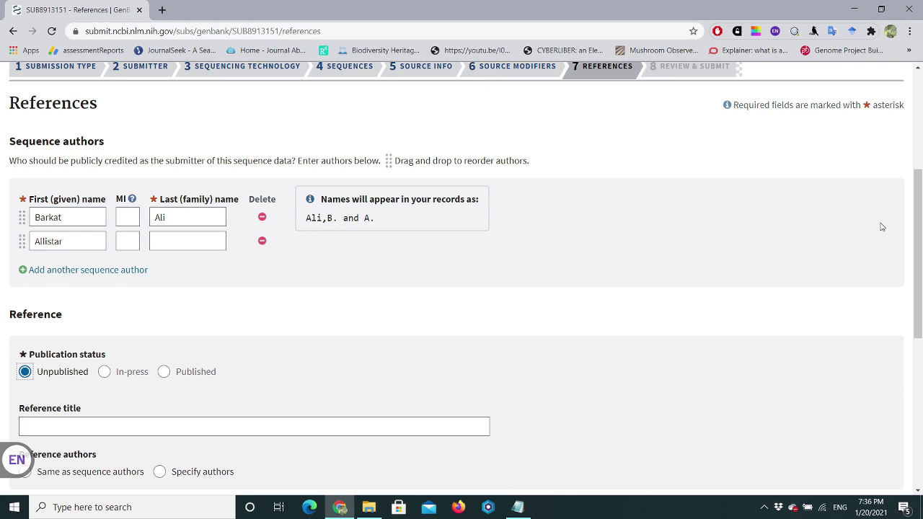
pyautogui.scroll(-2, 881, 238)
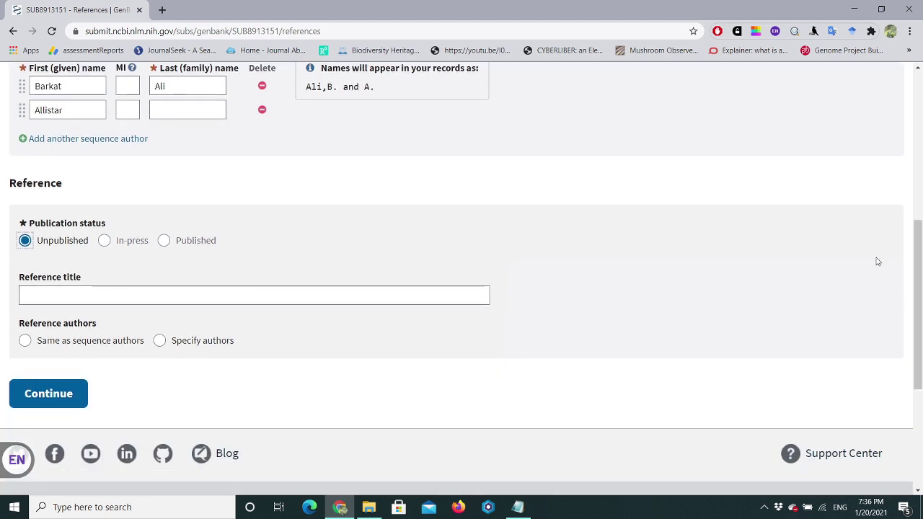
pyautogui.click(135, 295)
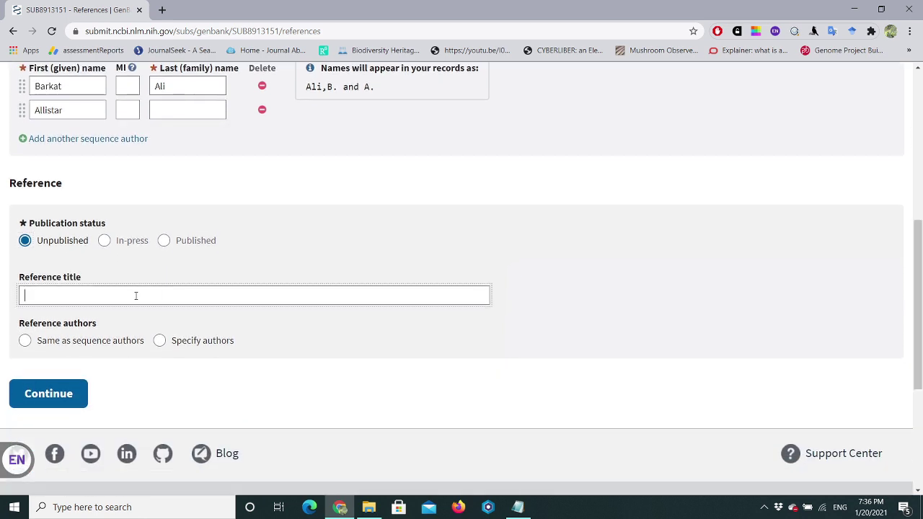
pyautogui.click(114, 345)
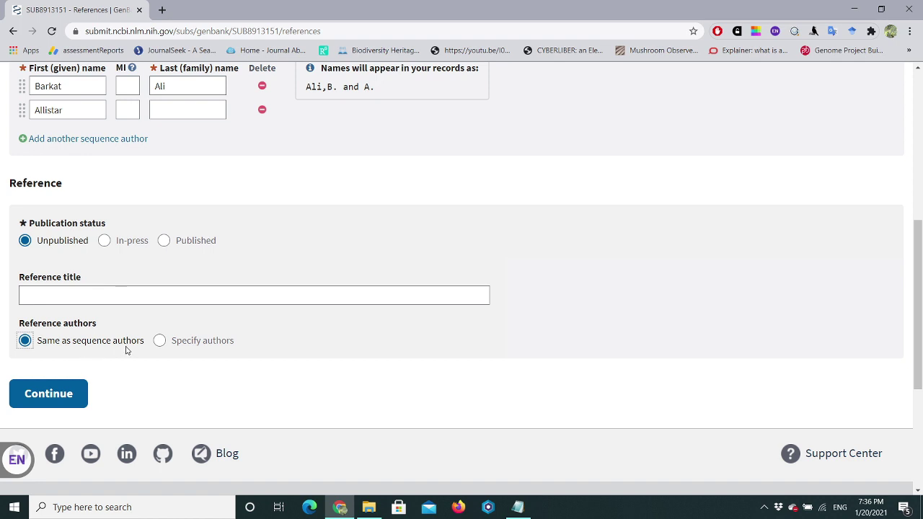
pyautogui.moveTo(921, 288); pyautogui.dragTo(921, 313)
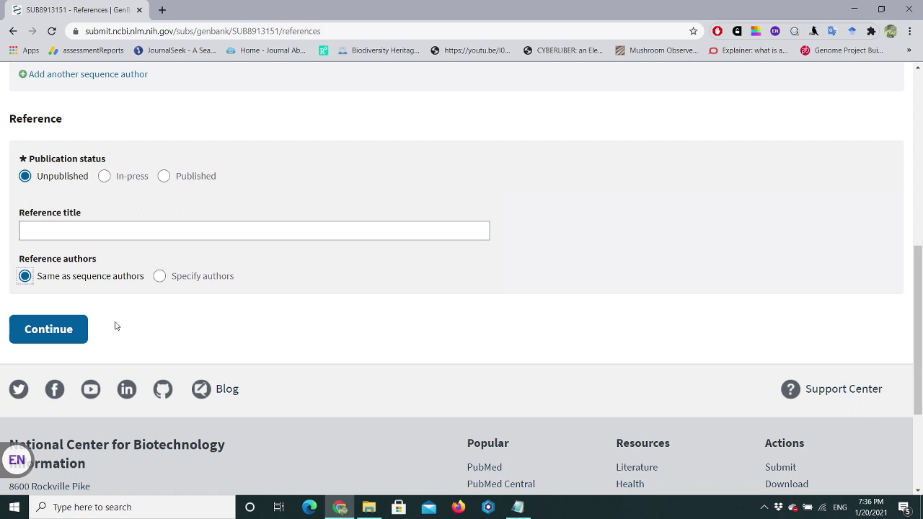
# Step: Fill in the second author's flagged family name and continue the References step
pyautogui.click(60, 336)
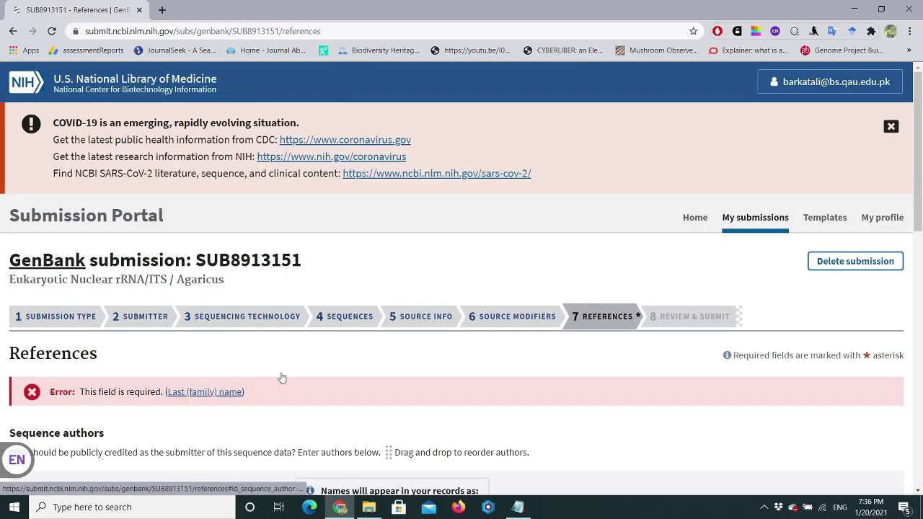
pyautogui.moveTo(921, 177); pyautogui.dragTo(921, 258)
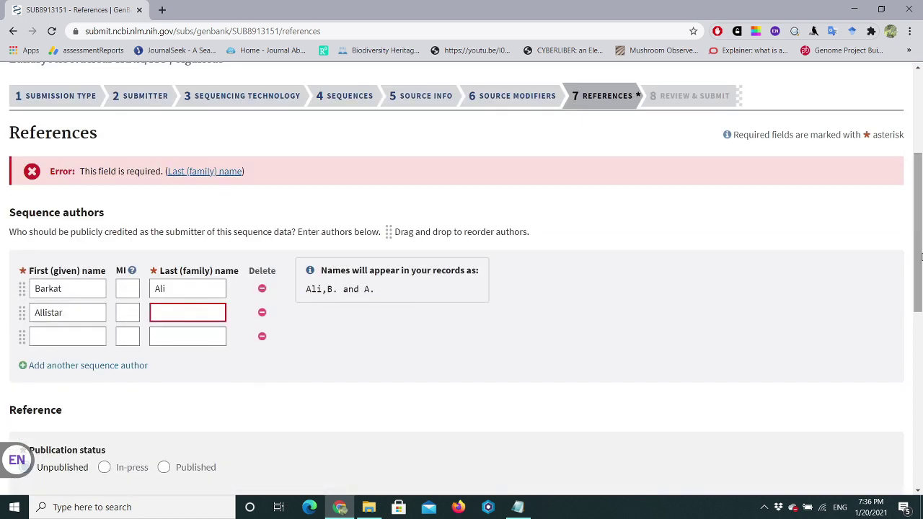
pyautogui.click(187, 315)
pyautogui.write('M')
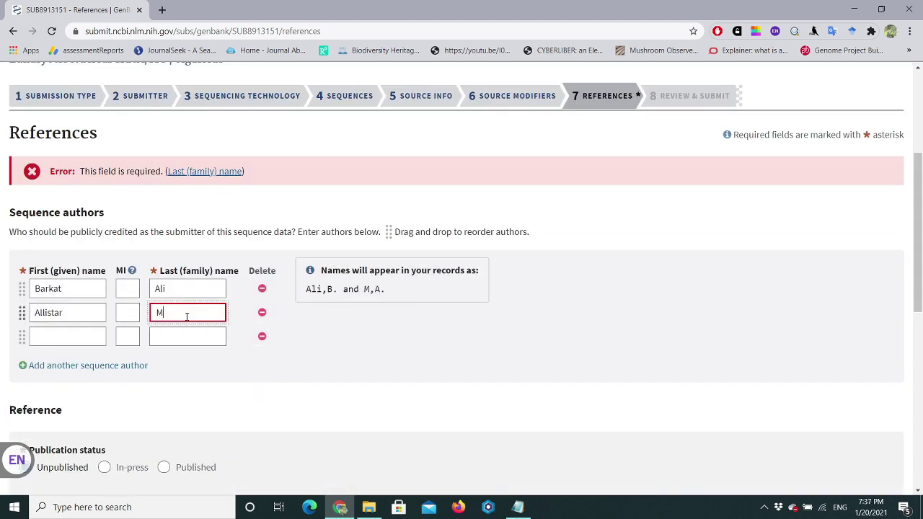
pyautogui.write('ctaagart')
pyautogui.scroll(-4, 920, 221)
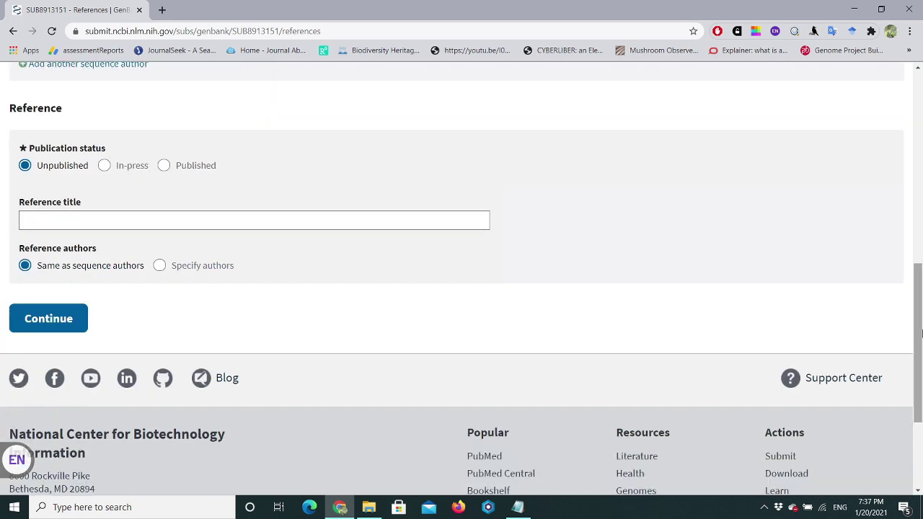
pyautogui.click(70, 327)
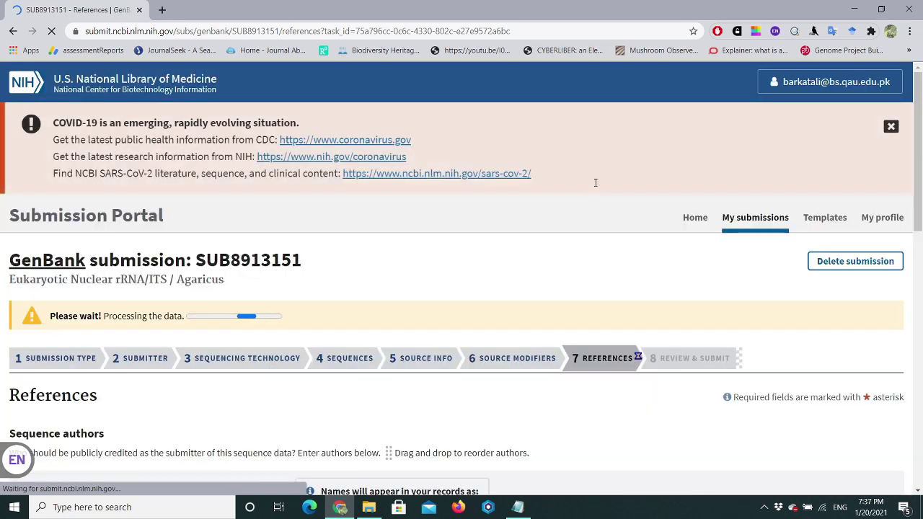
# Step: Scroll through the Agaricus1 (517 bp) record preview, checking both authors and the unpublished reference
pyautogui.scroll(-2, 922, 225)
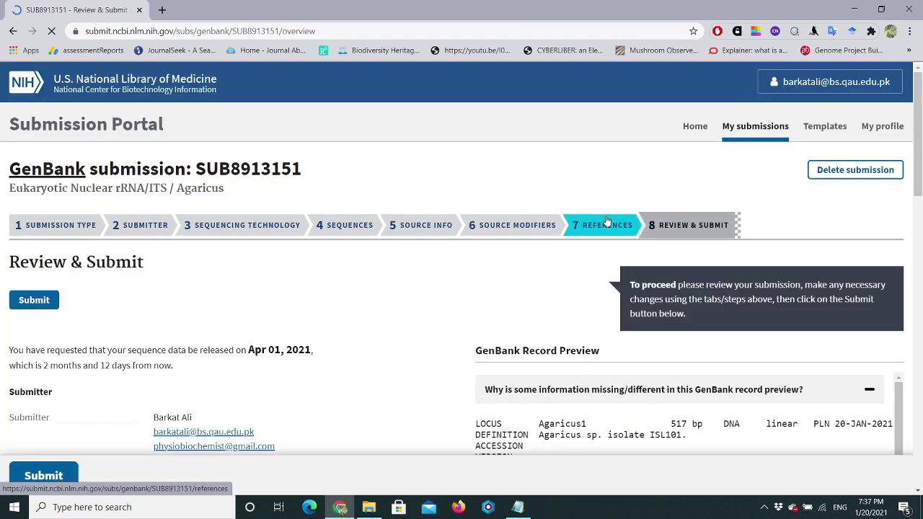
pyautogui.scroll(-1, 920, 160)
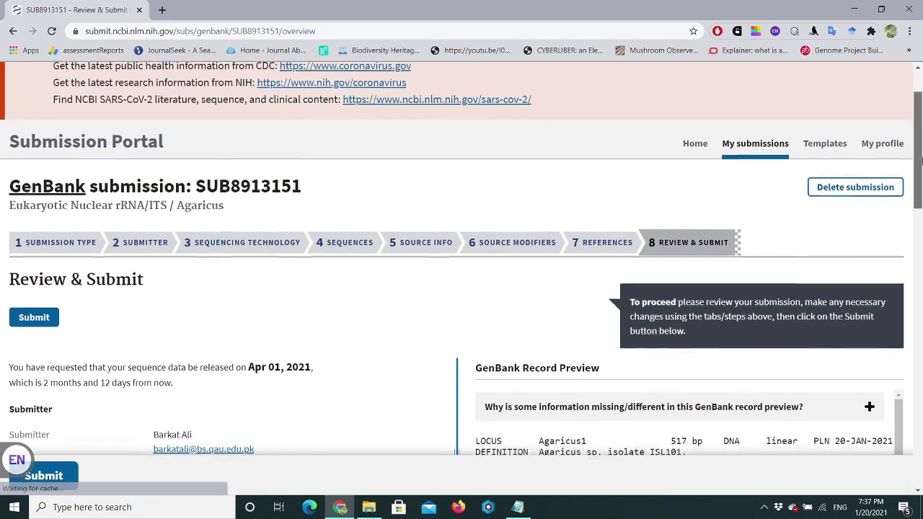
pyautogui.scroll(-2, 920, 160)
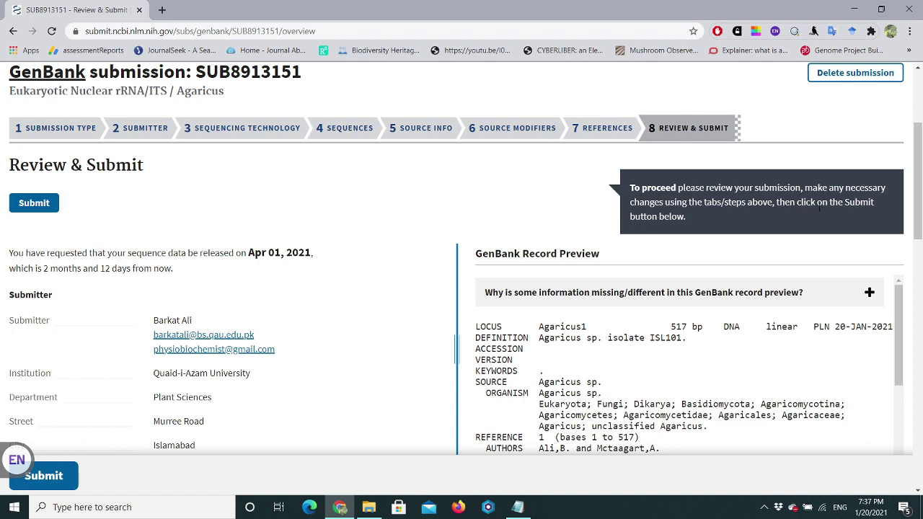
pyautogui.moveTo(921, 155); pyautogui.dragTo(921, 206)
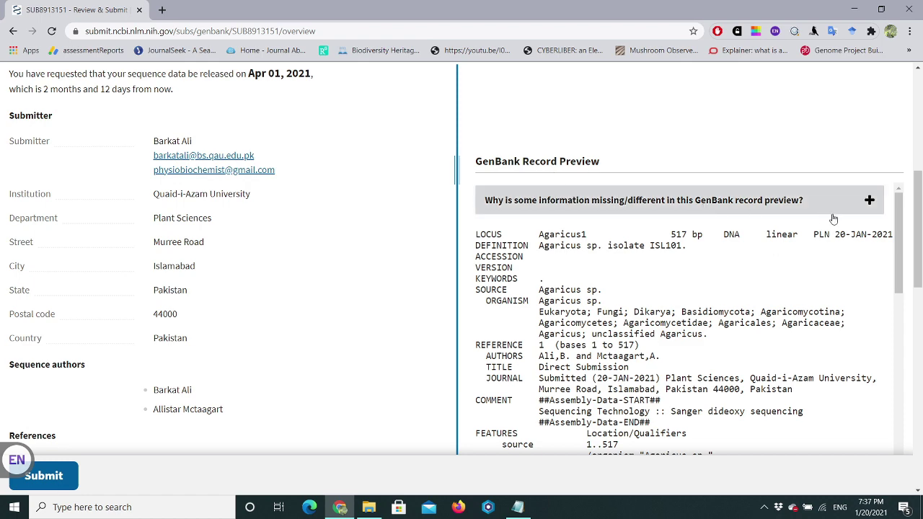
pyautogui.moveTo(921, 212); pyautogui.dragTo(918, 480)
pyautogui.scroll(2, 588, 433)
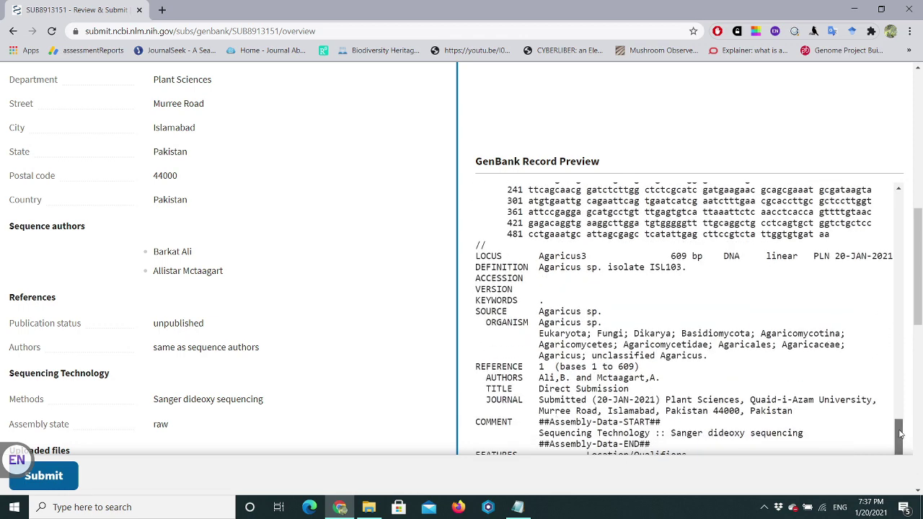
pyautogui.moveTo(900, 435); pyautogui.dragTo(916, 177)
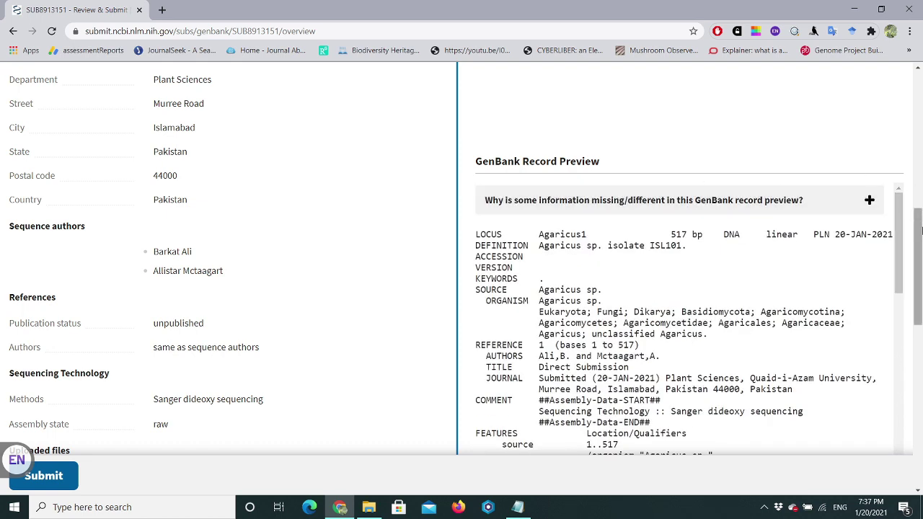
pyautogui.moveTo(920, 212); pyautogui.dragTo(920, 128)
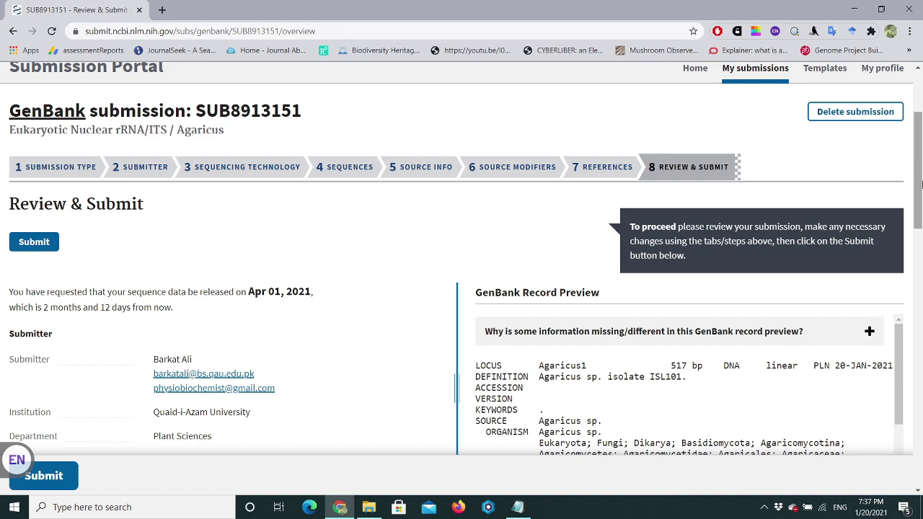
pyautogui.moveTo(921, 185); pyautogui.dragTo(921, 215)
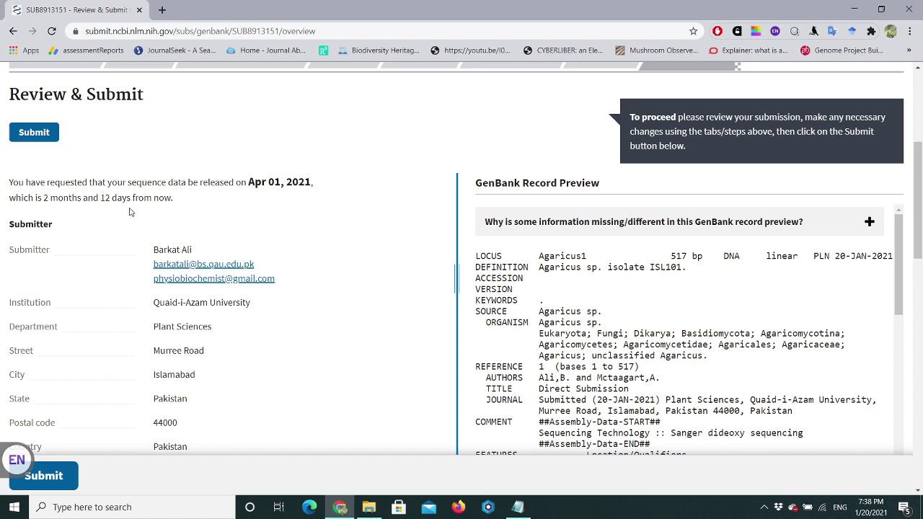
pyautogui.moveTo(921, 173); pyautogui.dragTo(920, 343)
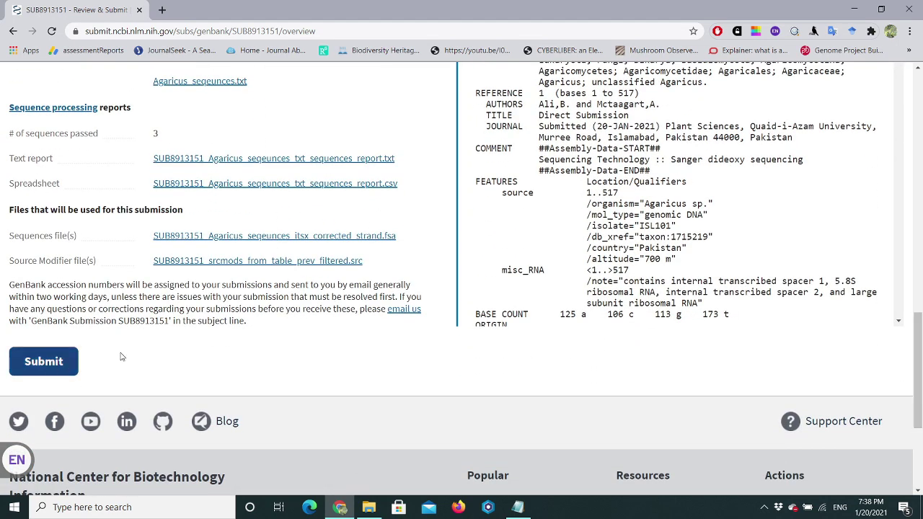
pyautogui.moveTo(920, 385); pyautogui.dragTo(920, 209)
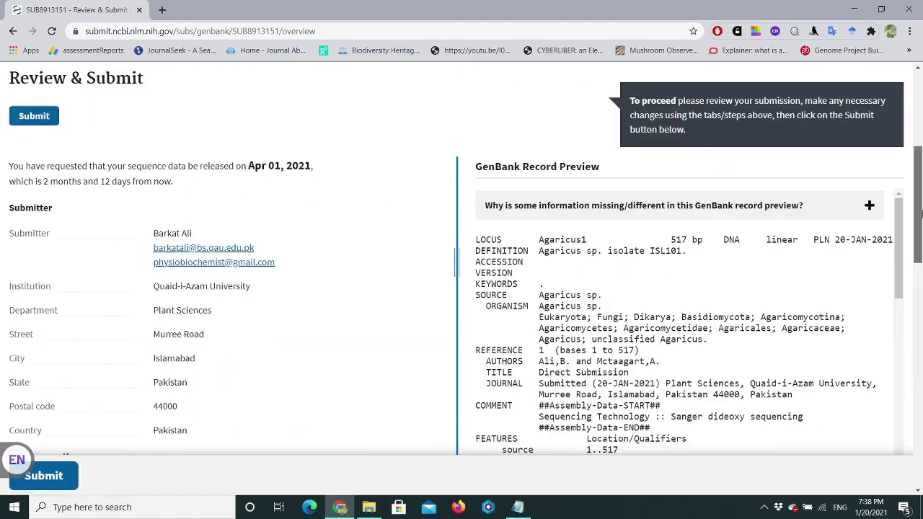